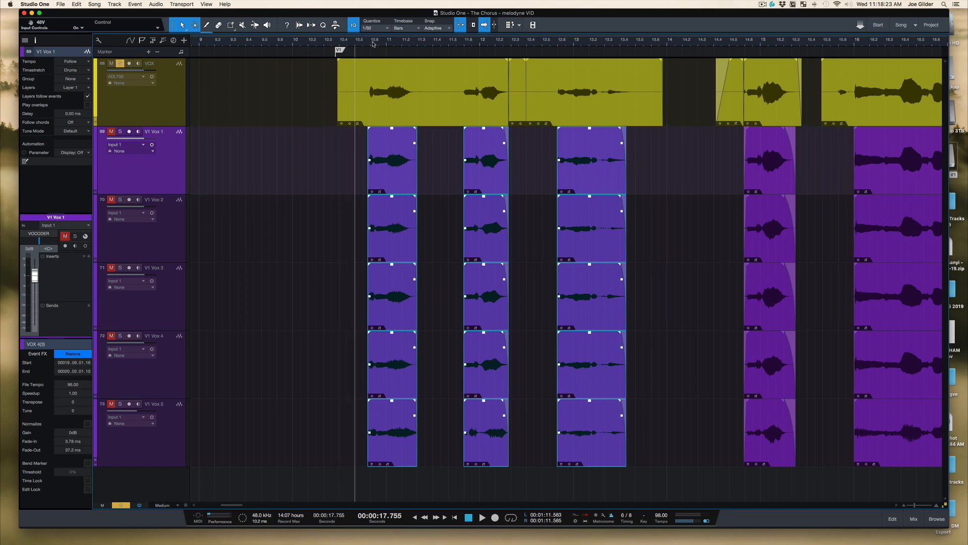
- Enlarge the waveforms and play the verse vocals starting just before the phrase near bar 11
scroll(375, 58, "up", 3)
scroll(376, 58, "up", 4)
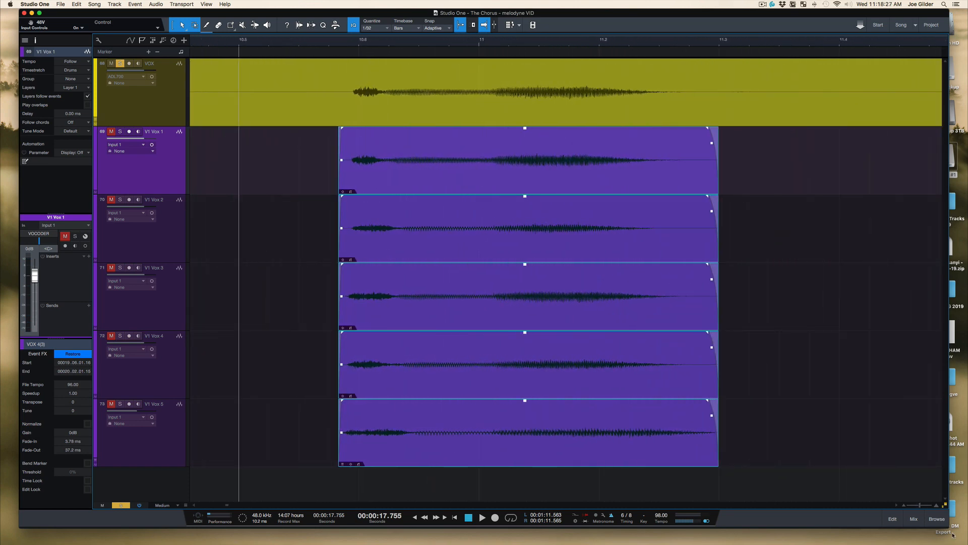
left_click_drag(944, 499, 944, 479)
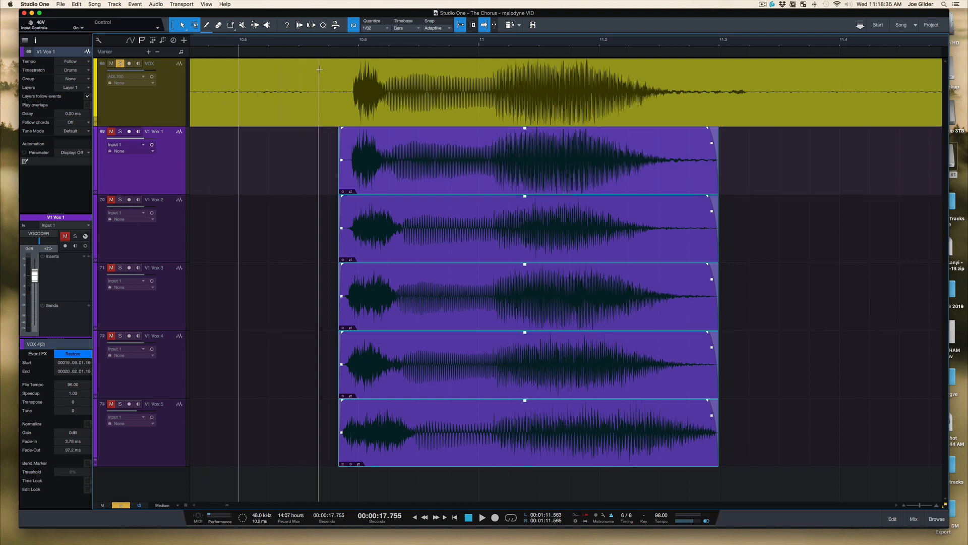
left_click(315, 43)
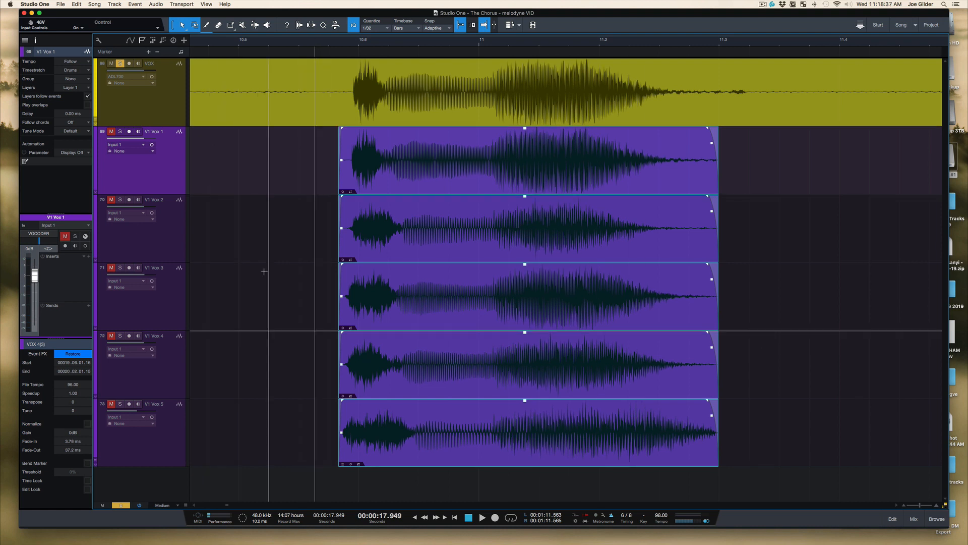
key("space")
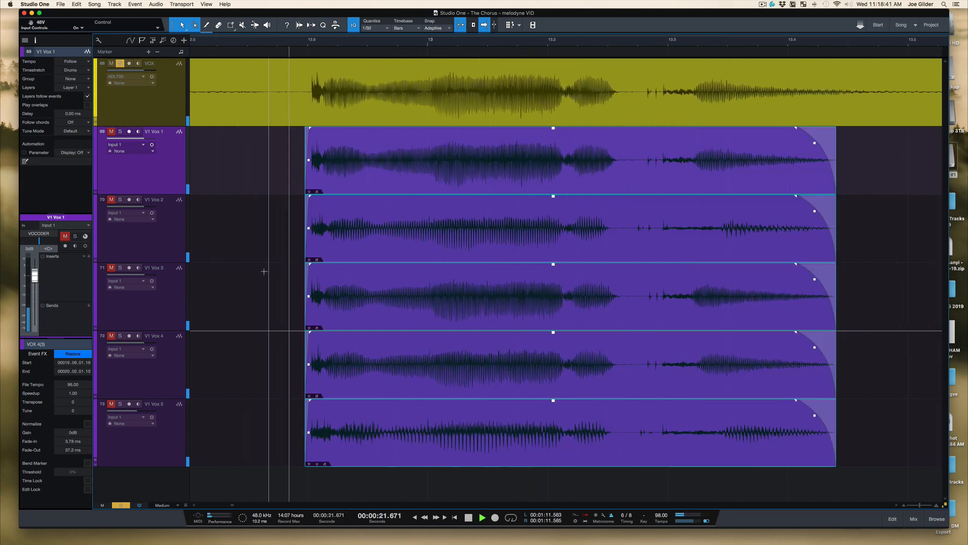
scroll(341, 243, "down", 10)
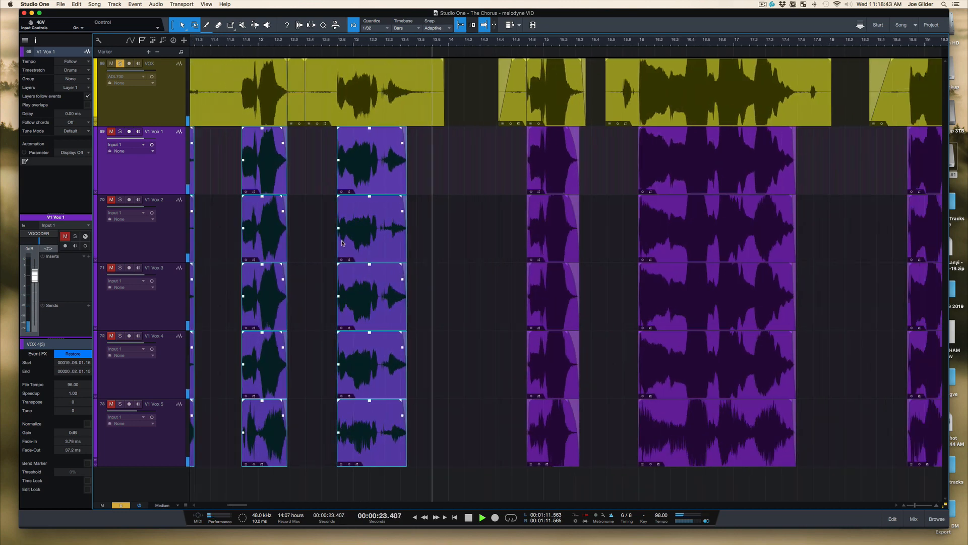
scroll(341, 243, "down", 2)
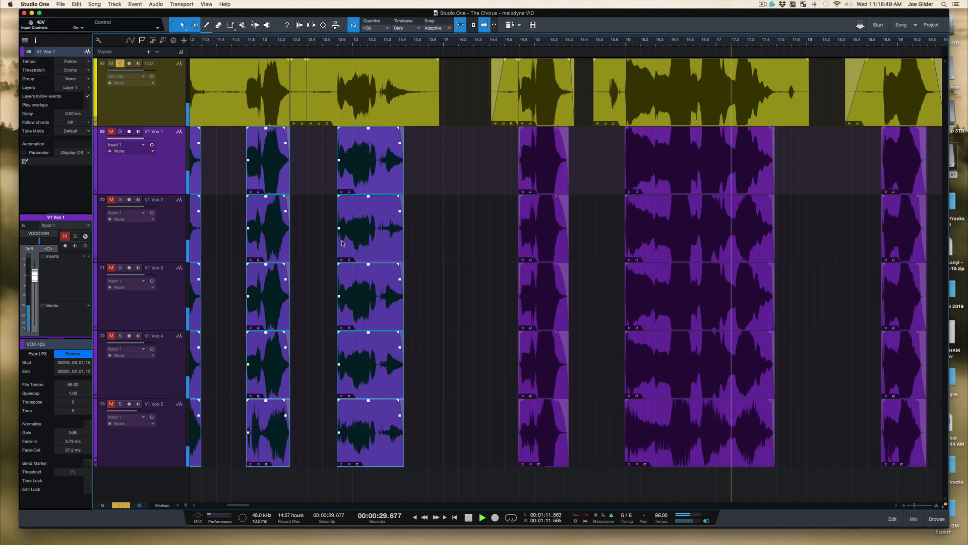
key("space")
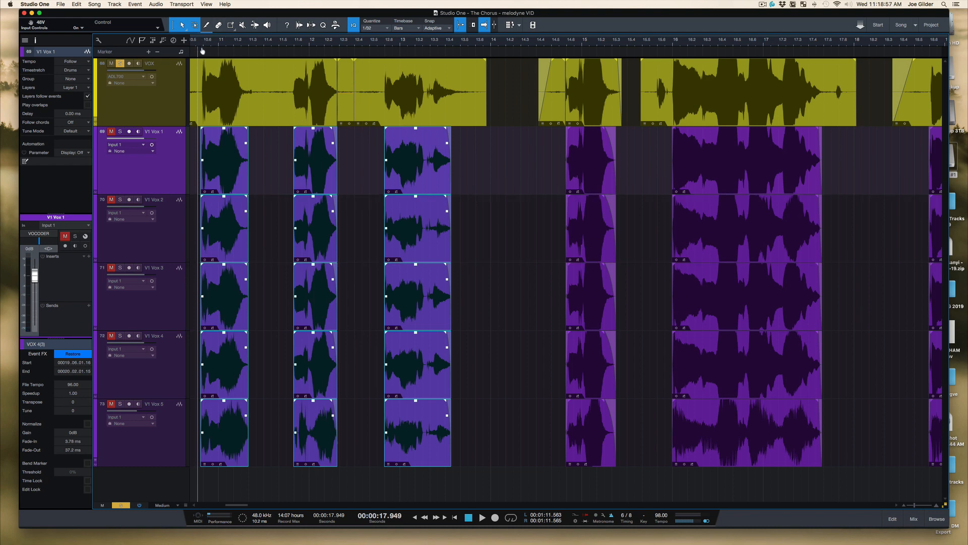
- Audition the verse vocals from the third phrase near bar 13 and from the long phrase at bar 16
mouse_move(202, 46)
left_mouse_down()
mouse_move(205, 58)
mouse_move(205, 47)
left_mouse_up()
left_click(424, 42)
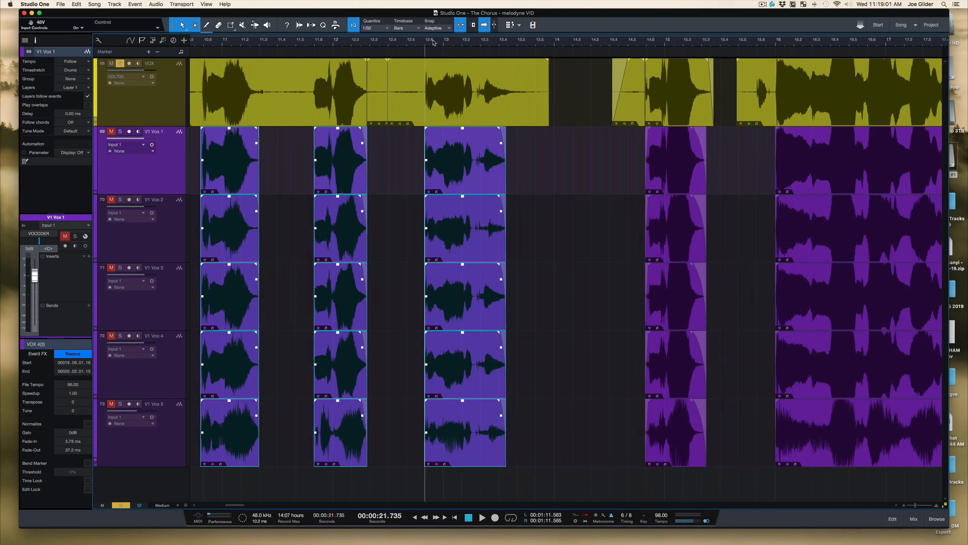
key("space")
key("space")
left_click(769, 43)
key("space")
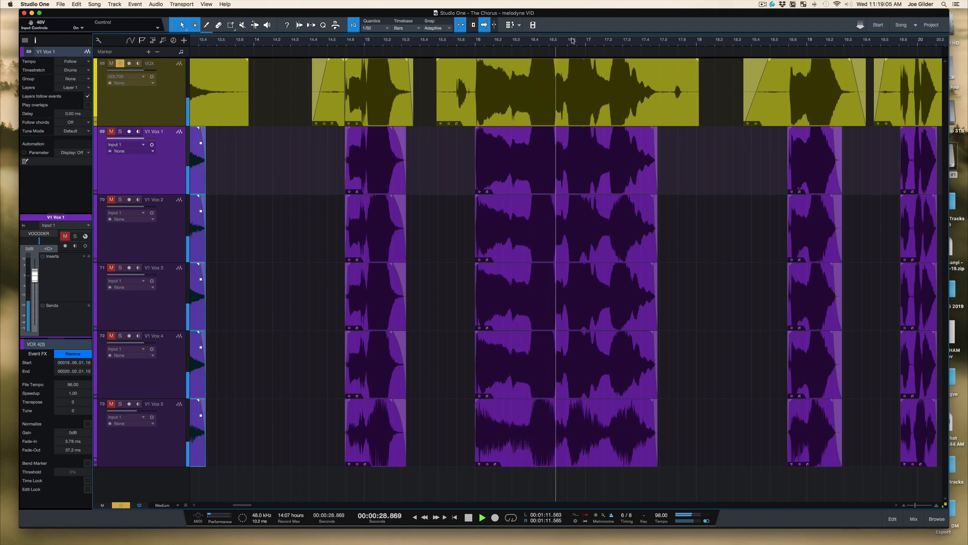
left_click_drag(606, 40, 570, 99)
key("space")
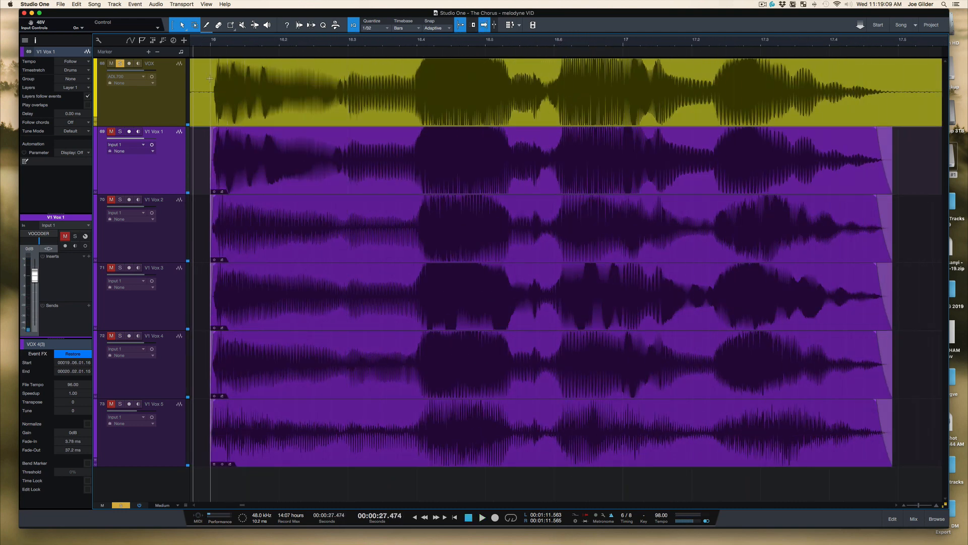
- Compare the V1 Vox 1 and lead VOX waveforms of the bar 16 phrase up close
left_click(295, 176)
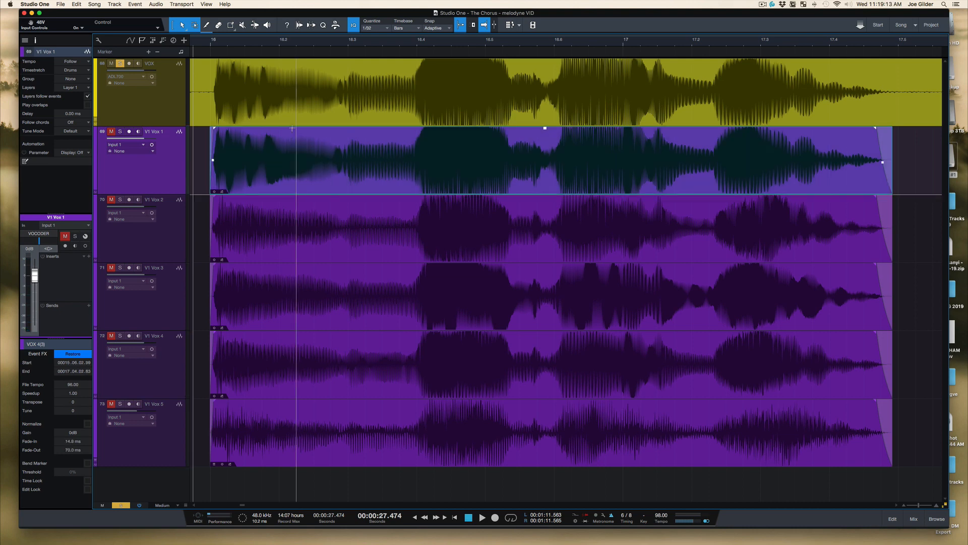
left_click(295, 111)
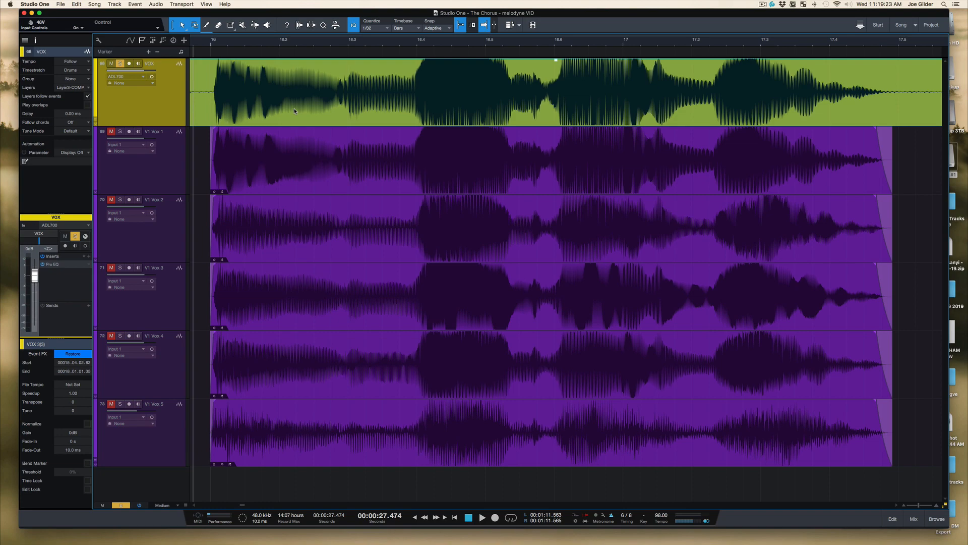
scroll(295, 111, "up", 5)
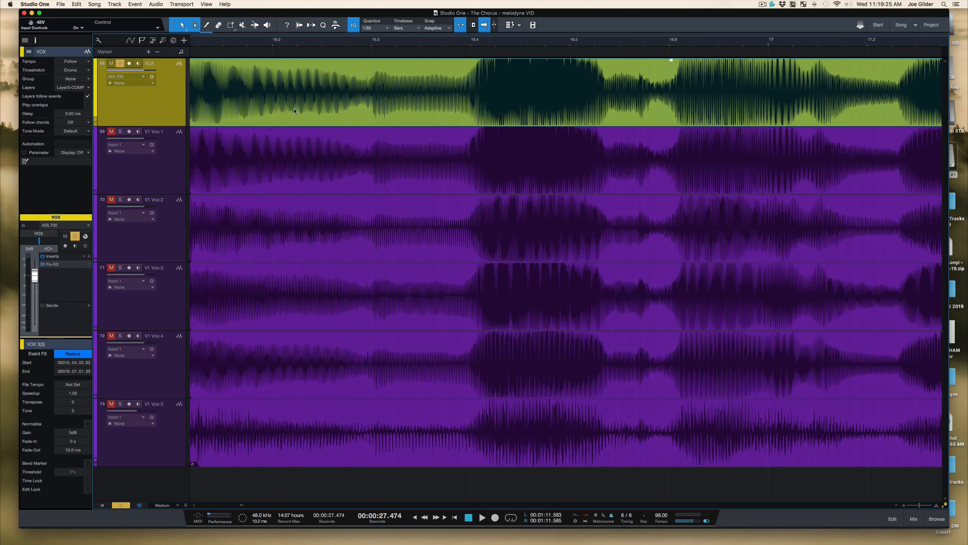
scroll(295, 111, "down", 5)
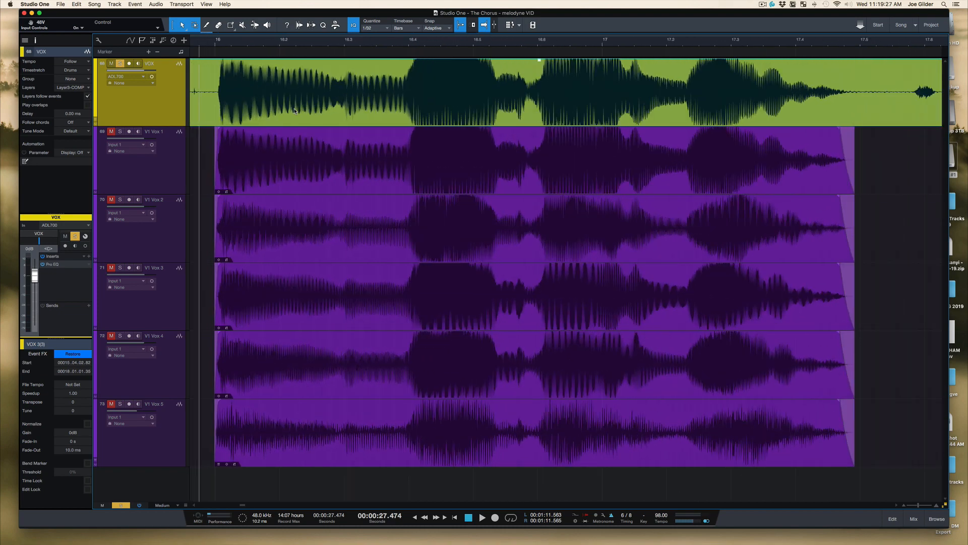
- Restore the Melodyne event effect on the V1 Vox 1 bar 16 phrase and open it in the Melodyne editor
left_click(365, 190)
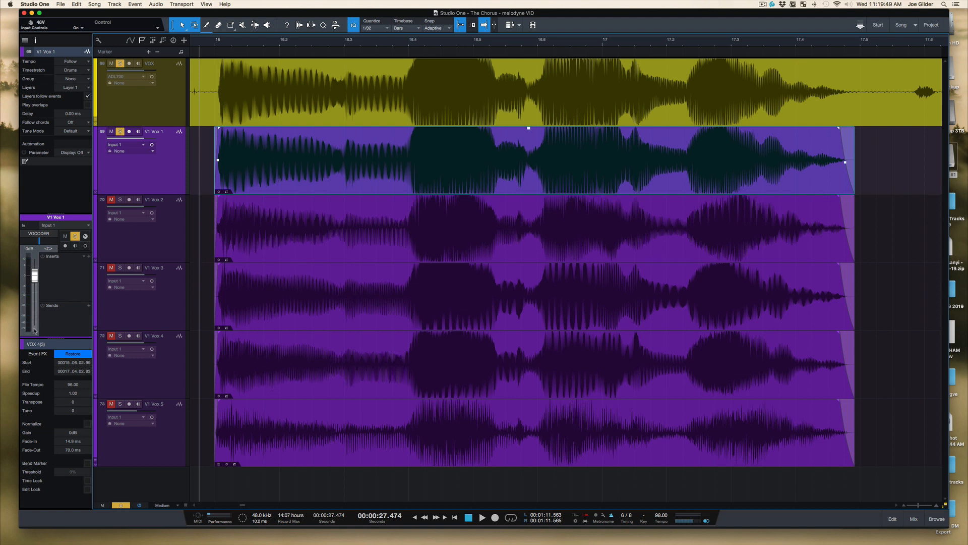
left_click(74, 354)
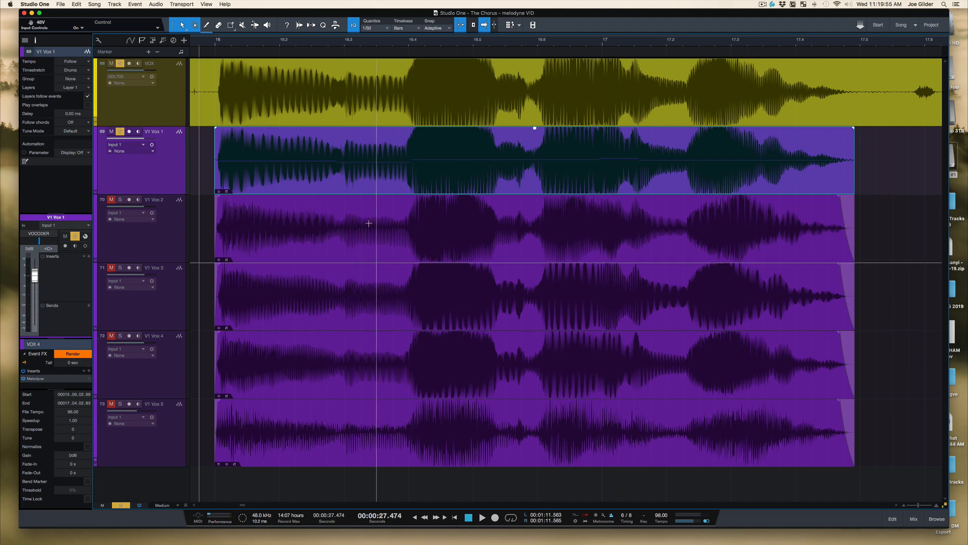
double_click(439, 175)
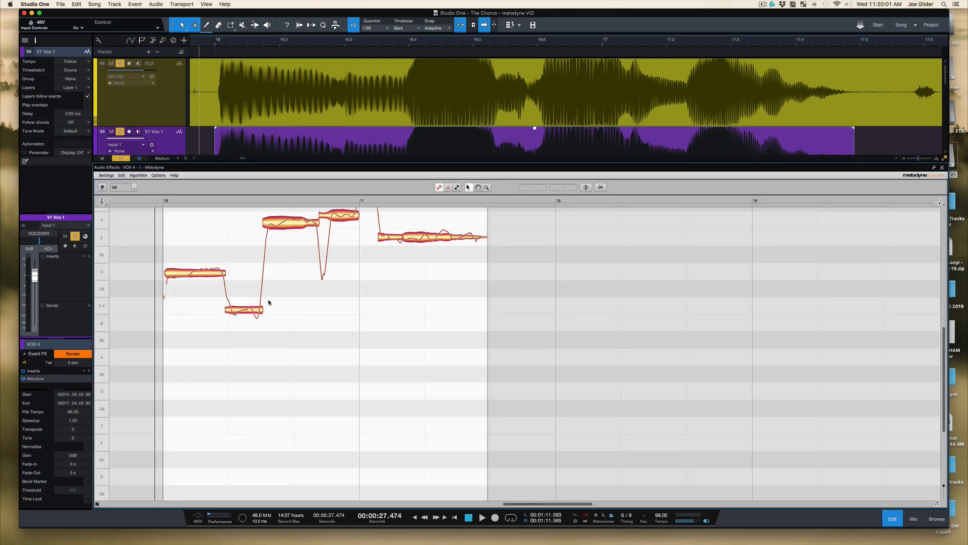
- Examine the phrase's notes in Melodyne, selecting the F4 note, dismiss the website notice and close the editor
scroll(269, 303, "up", 2)
scroll(268, 302, "up", 2)
left_click(323, 256)
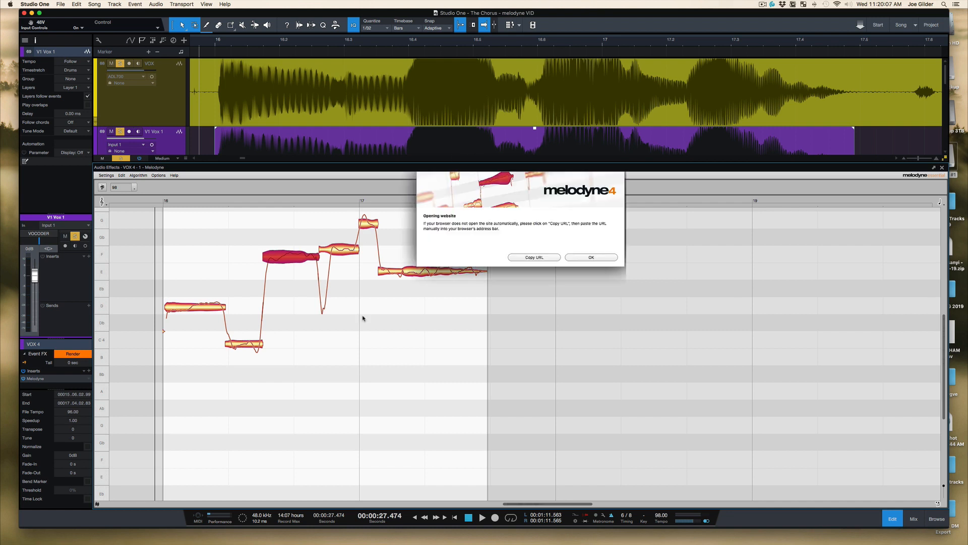
left_click(588, 257)
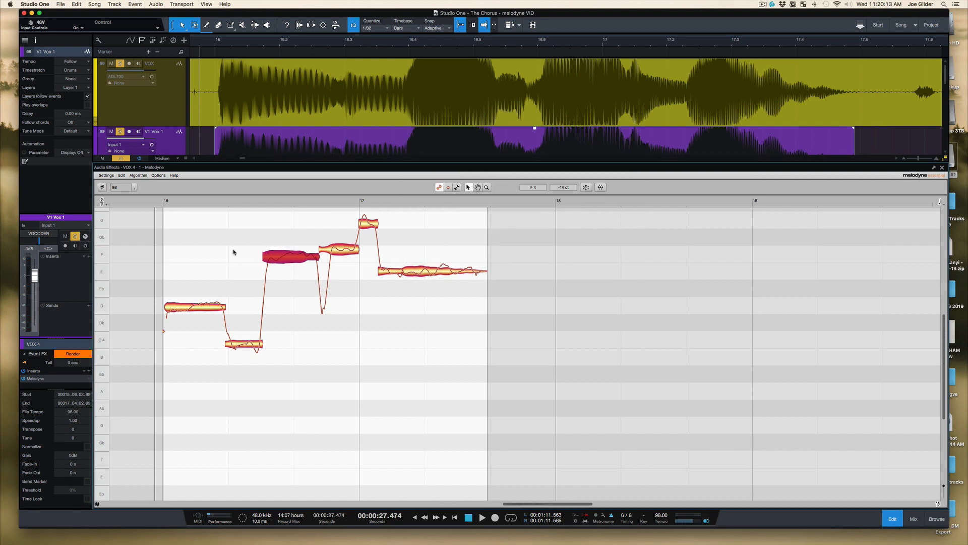
left_click(942, 168)
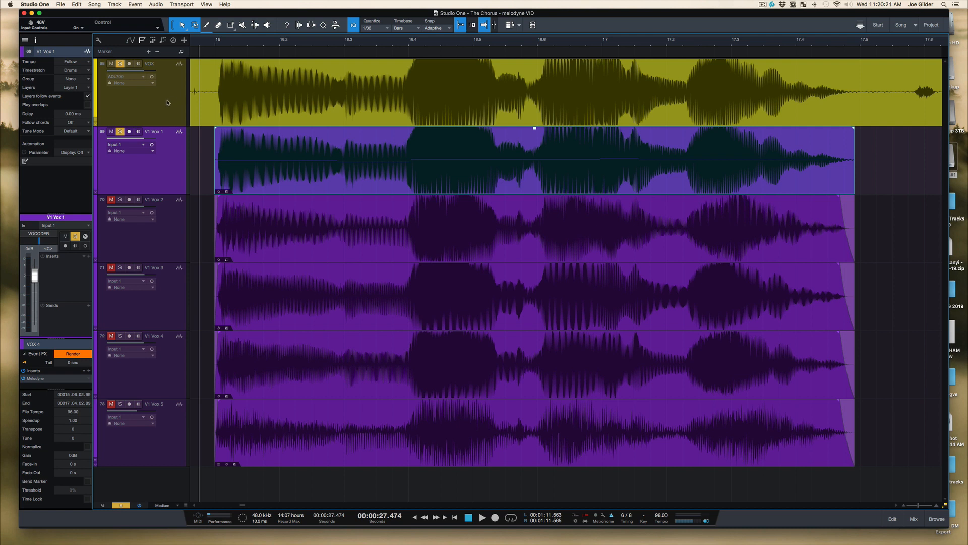
- Switch back to Studio One from the browser and play the bar 16 phrase on VOX and V1 Vox 1
key("super+Tab")
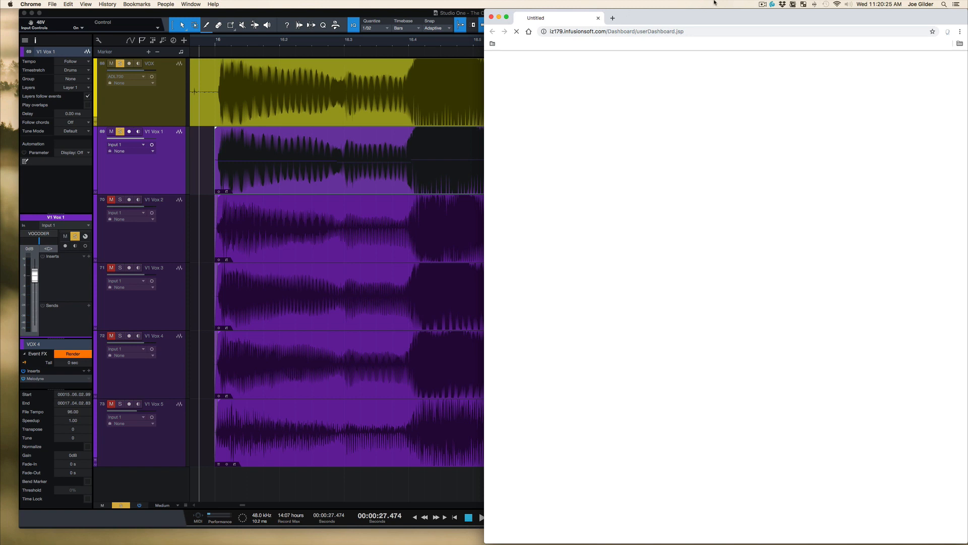
left_click(391, 11)
key("space")
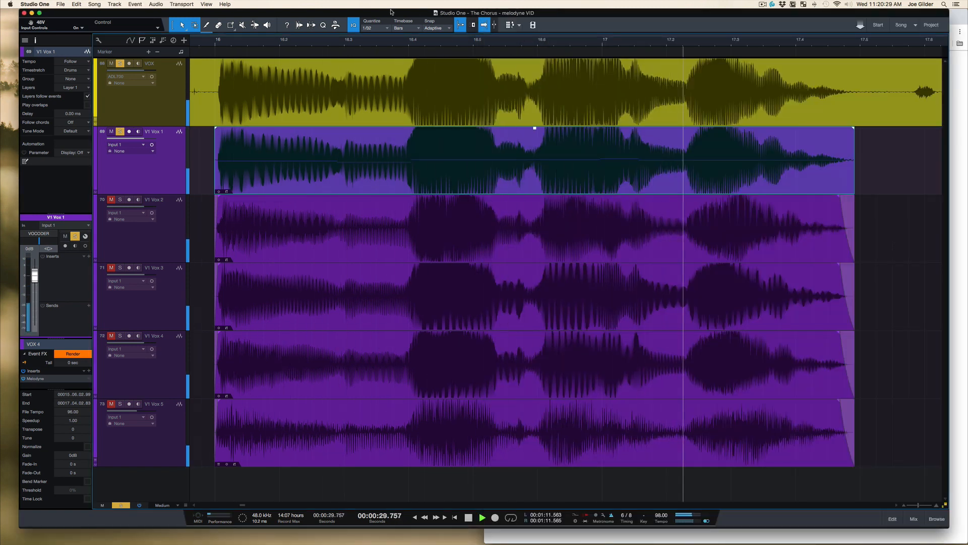
key("space")
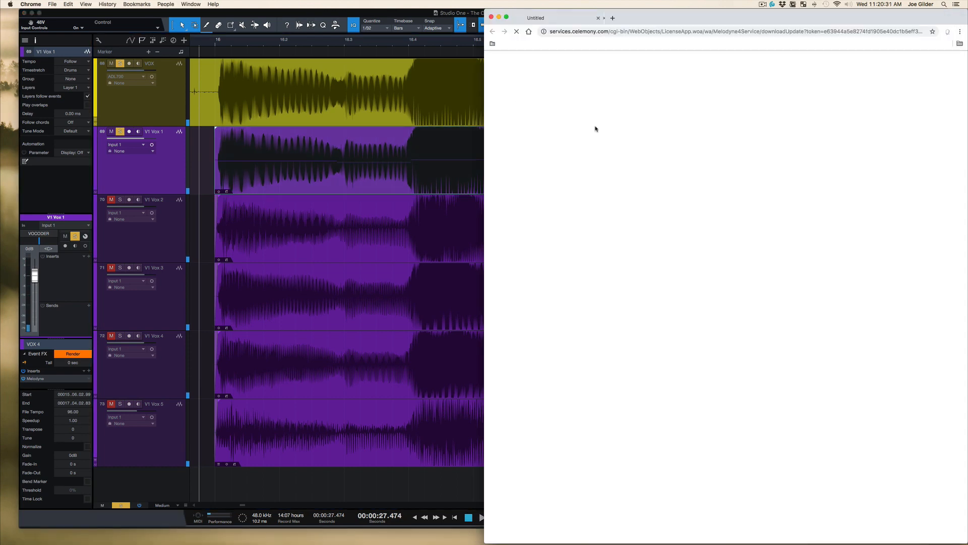
left_click(332, 11)
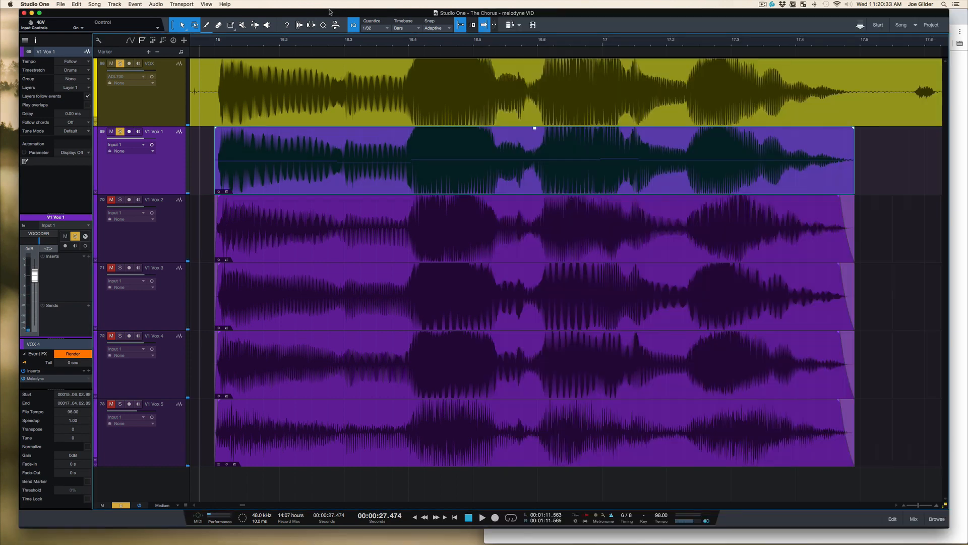
key("space")
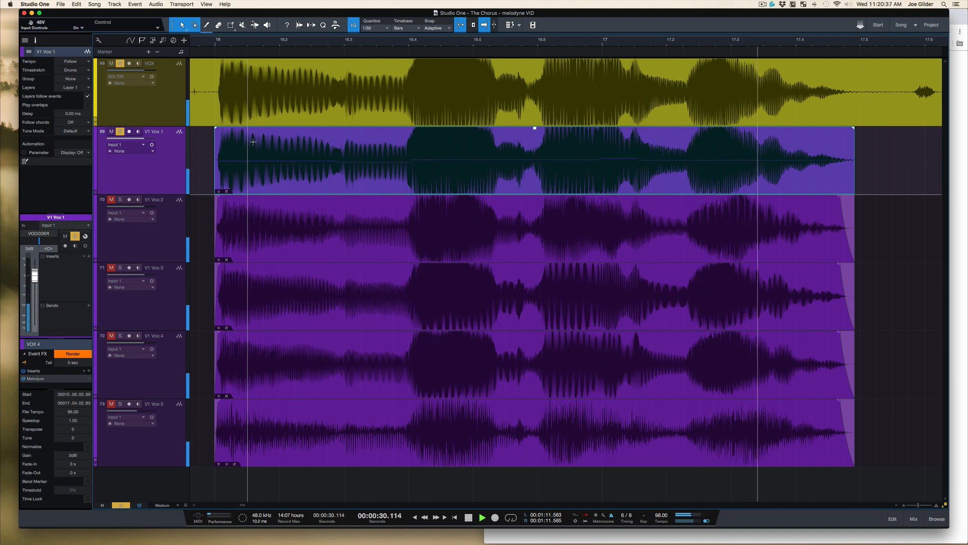
key("space")
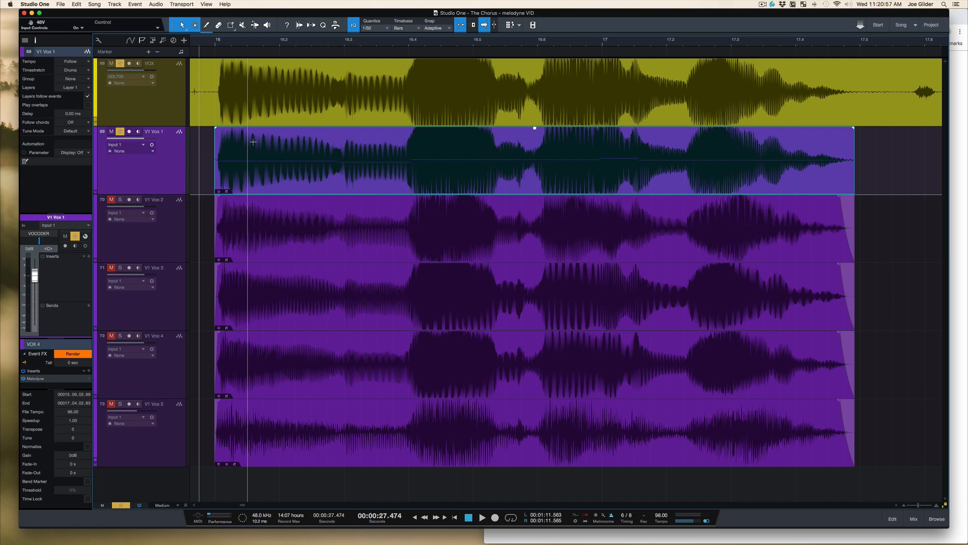
- Restore the Melodyne event effect on the V1 Vox 2 bar 16 phrase and view its notes in the Melodyne editor
left_click(283, 244)
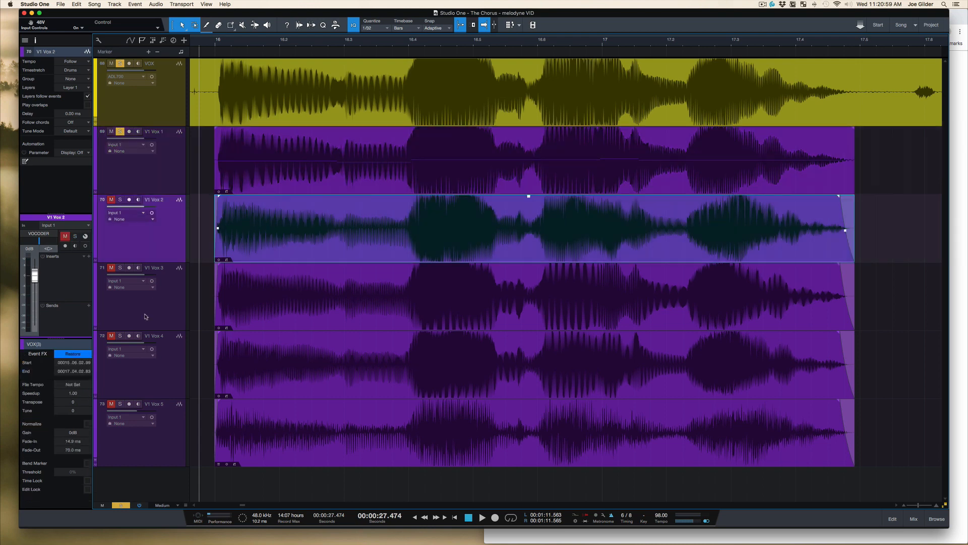
left_click(71, 355)
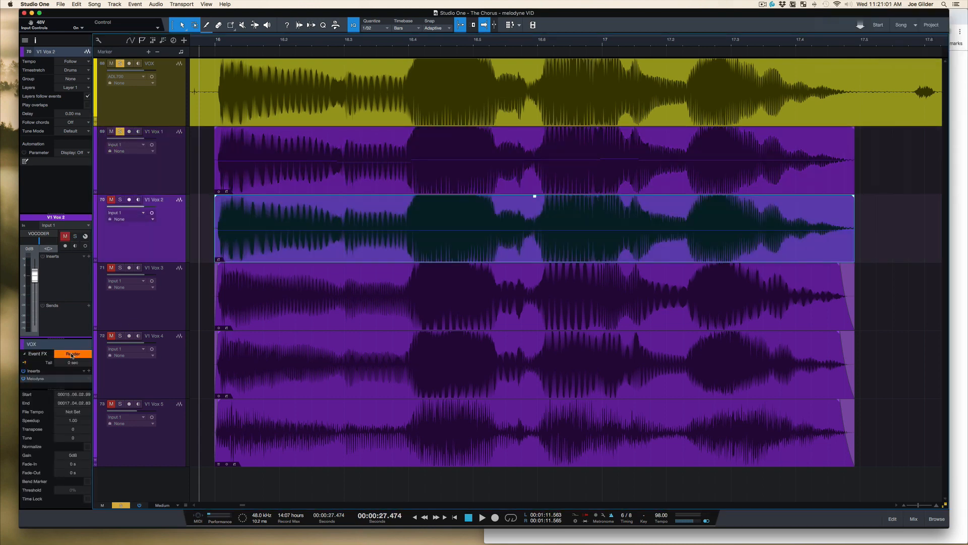
double_click(407, 247)
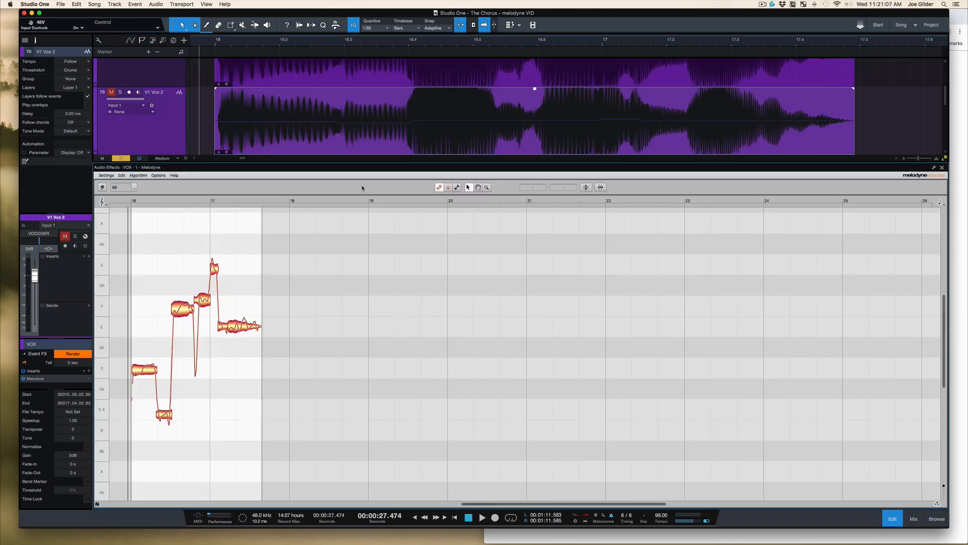
key("F3")
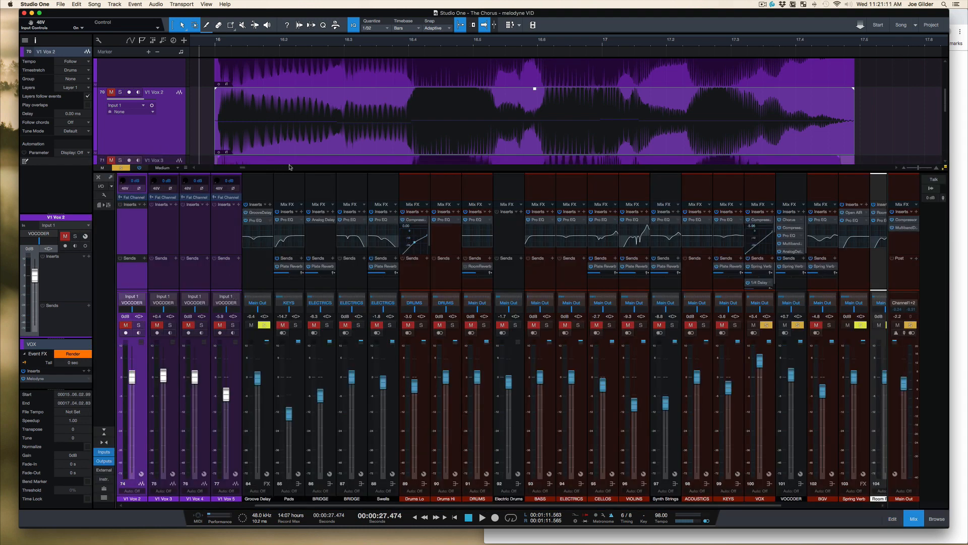
key("F3")
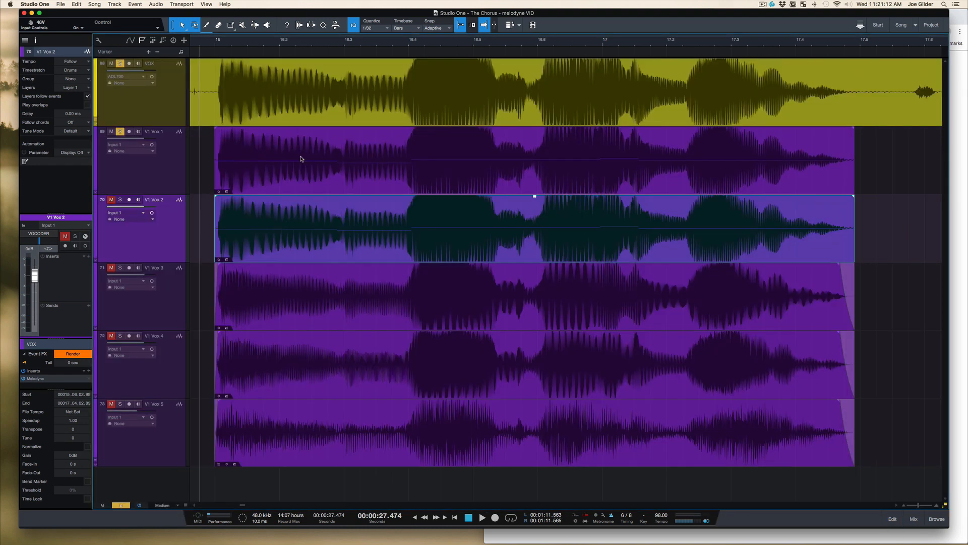
- Solo V1 Vox 2 and take V1 Vox 1 out of solo
left_click(112, 203)
key("s")
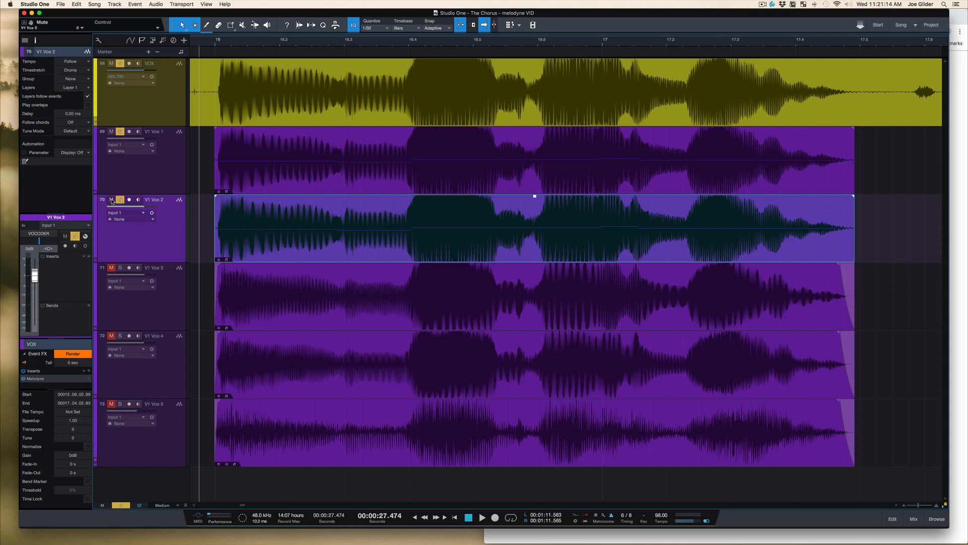
left_click(120, 132)
- View the V1 Vox 2 phrase in the Melodyne editor again and turn off solo for all tracks
double_click(332, 243)
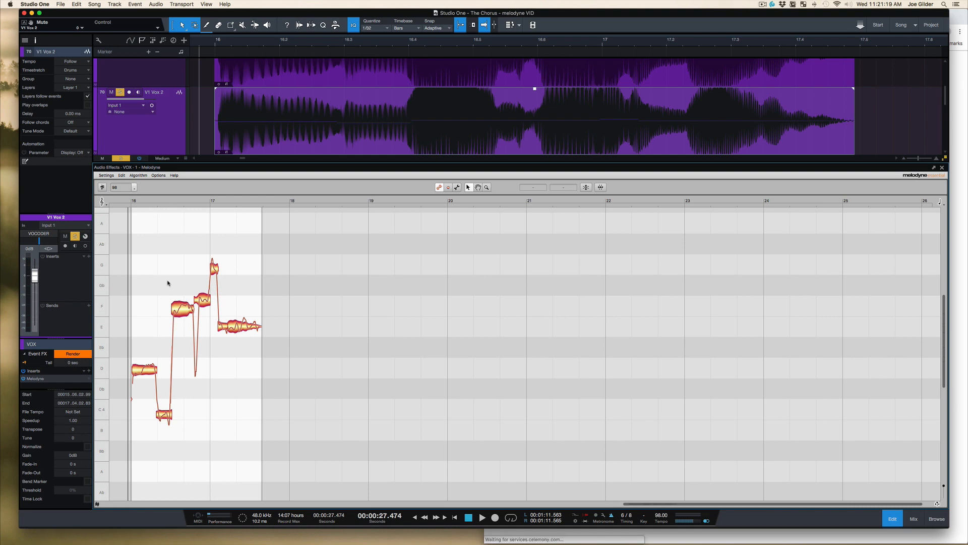
key("F3")
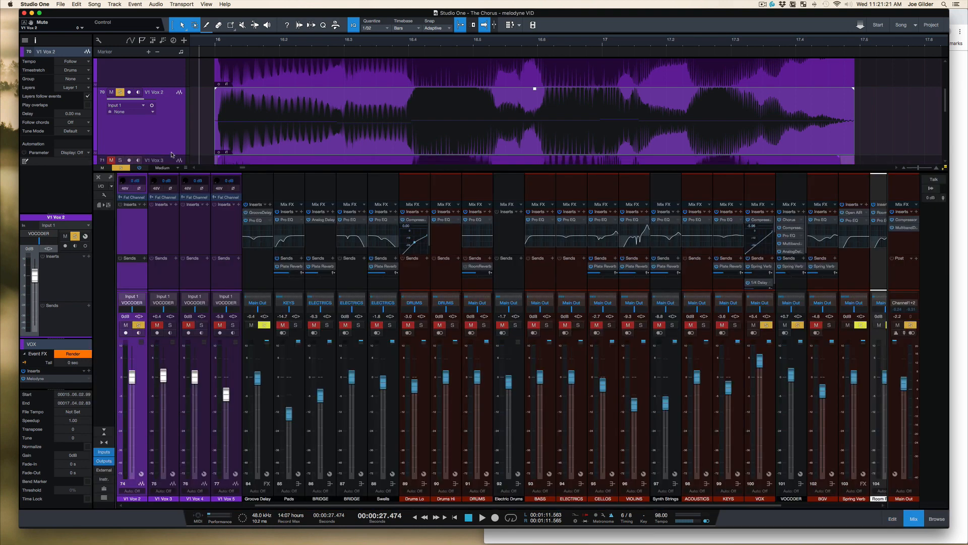
left_click(121, 162)
key("F3")
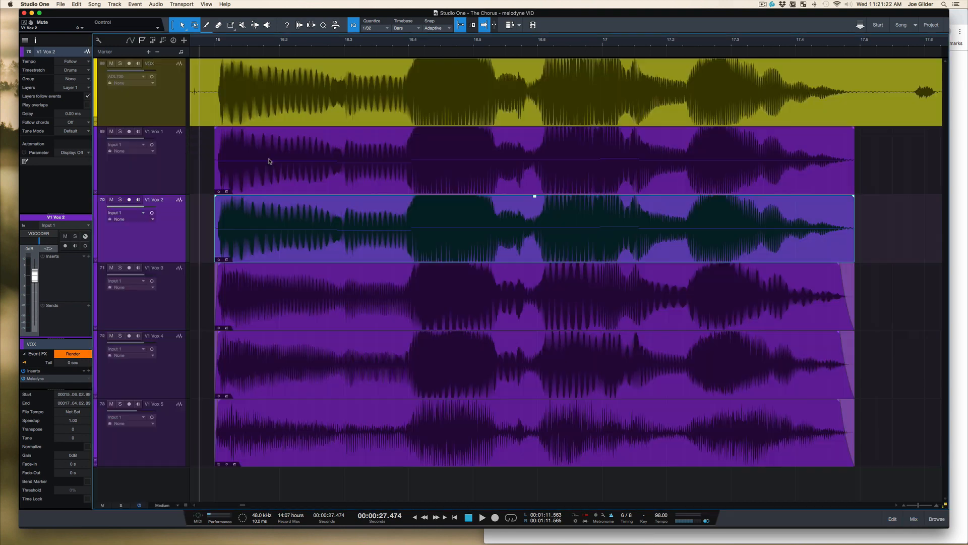
- Solo V1 Vox 2 and play its bar 16 phrase
left_click(121, 200)
key("space")
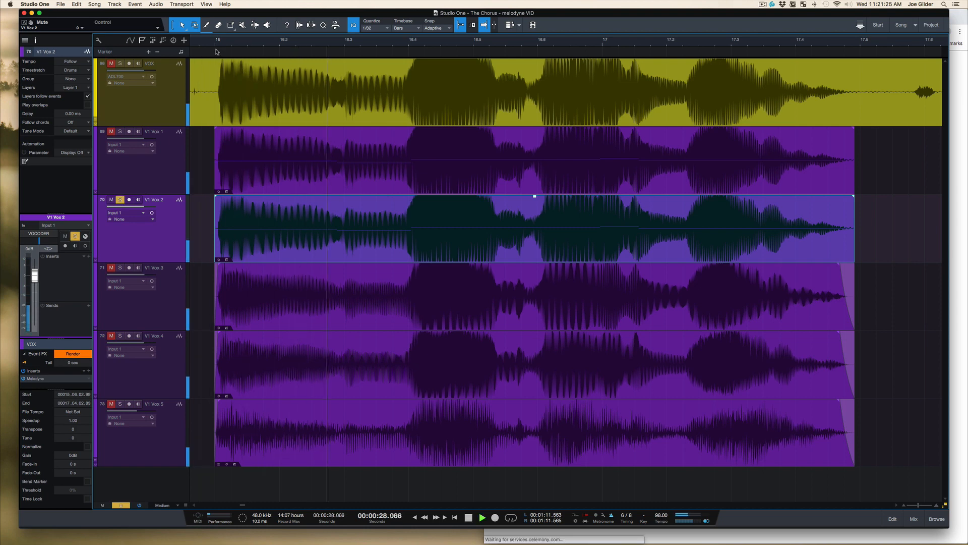
key("F3")
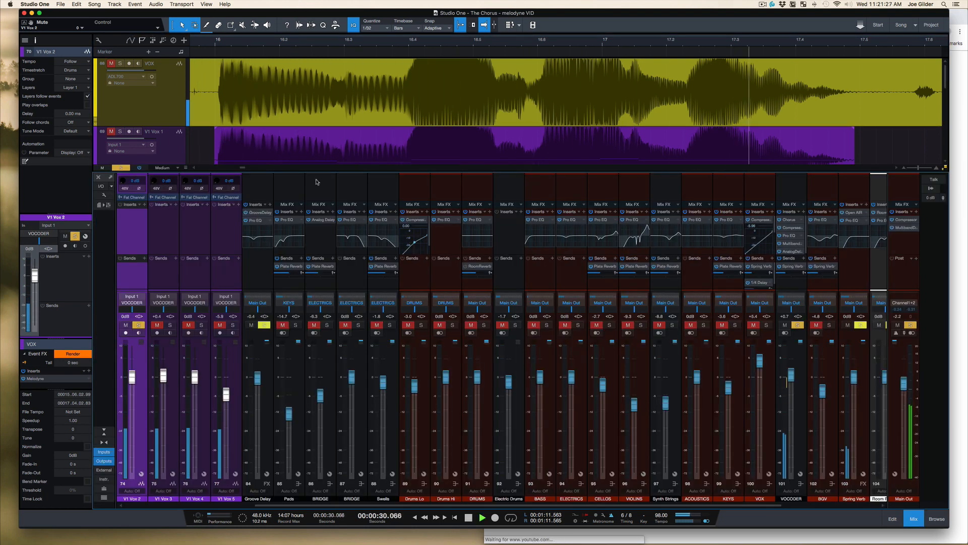
key("space")
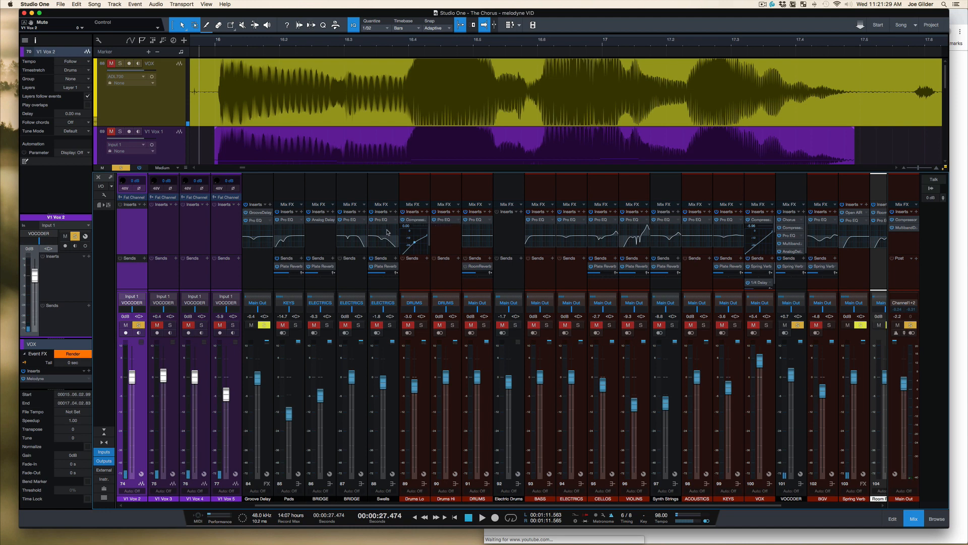
key("F3")
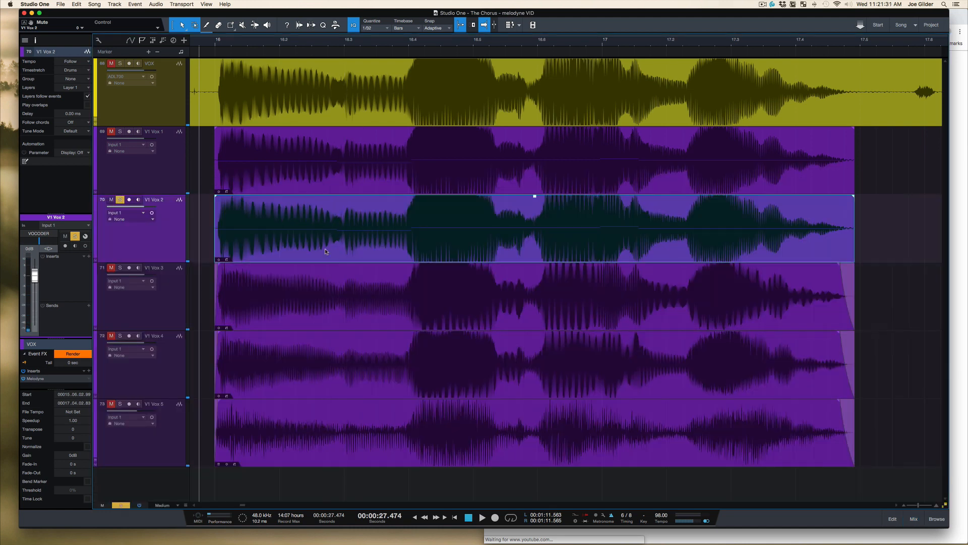
- Correct the V1 Vox 2 notes in Melodyne with Pitch Center and Pitch Drift at 100 %, and play the phrase
key("F2")
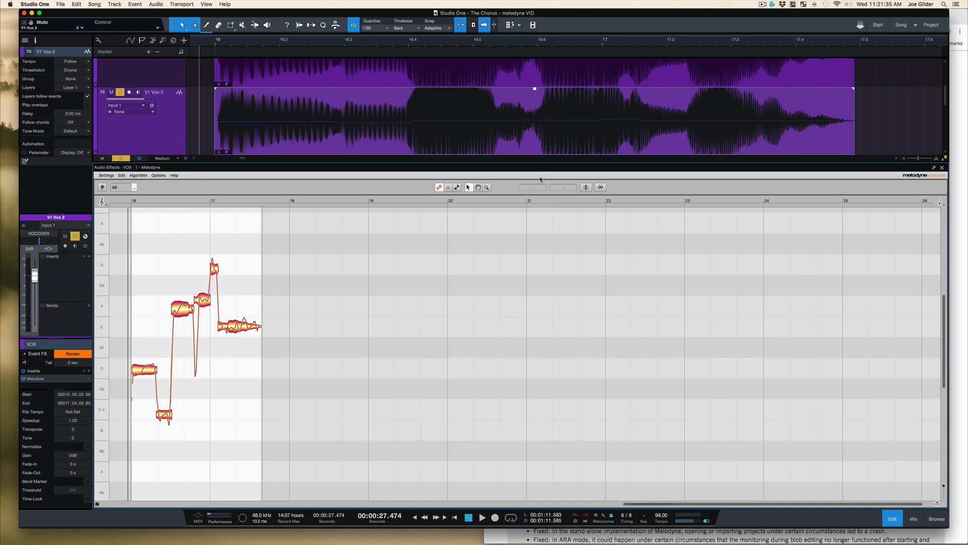
left_click(585, 187)
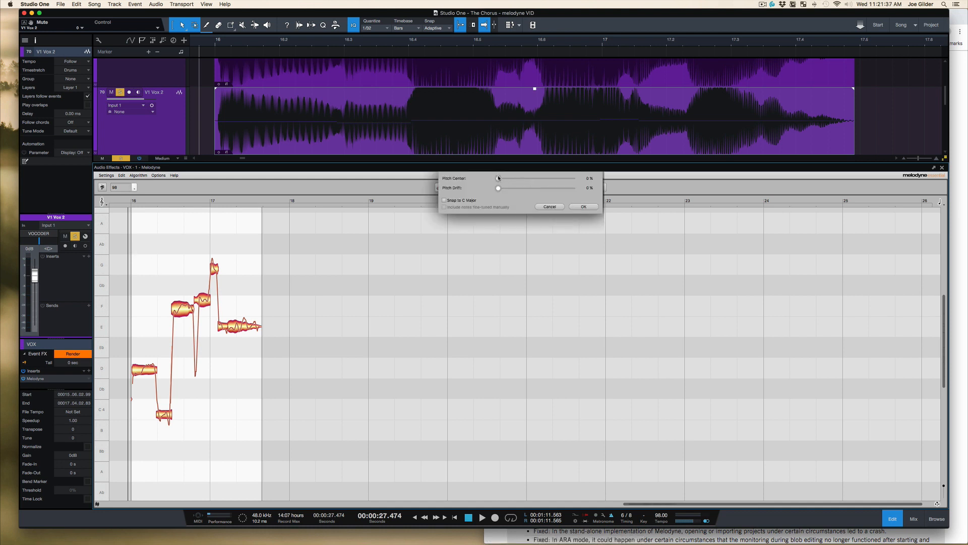
left_click_drag(498, 177, 631, 194)
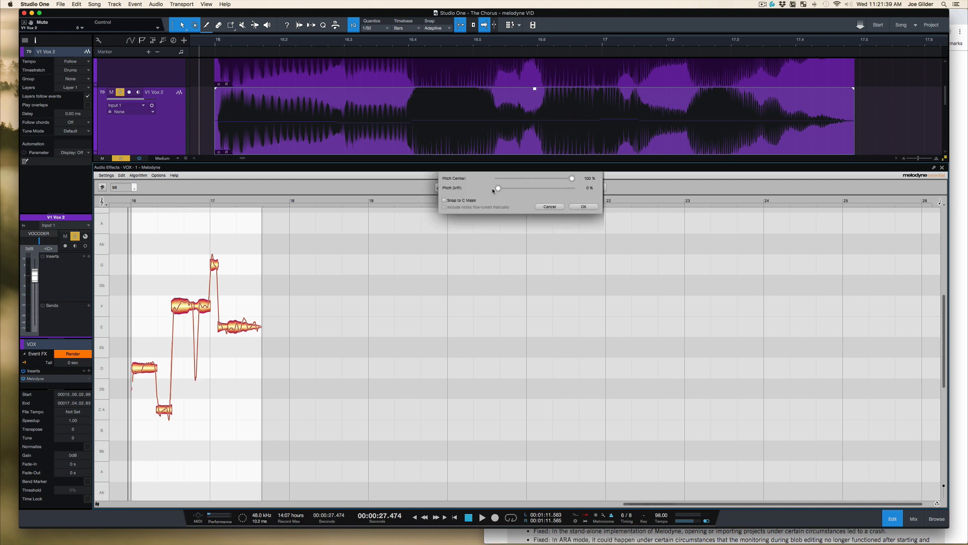
left_click_drag(496, 189, 705, 206)
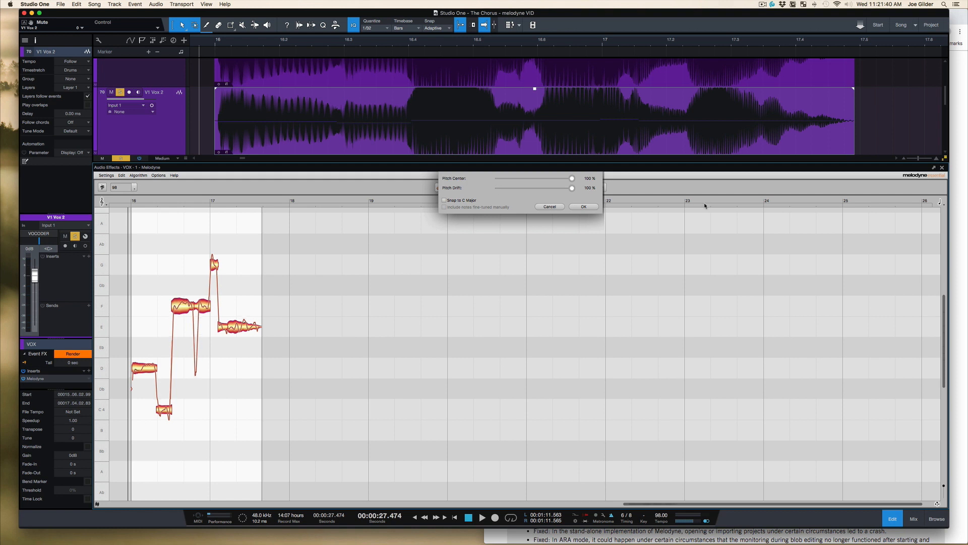
left_click(585, 207)
left_click(126, 200)
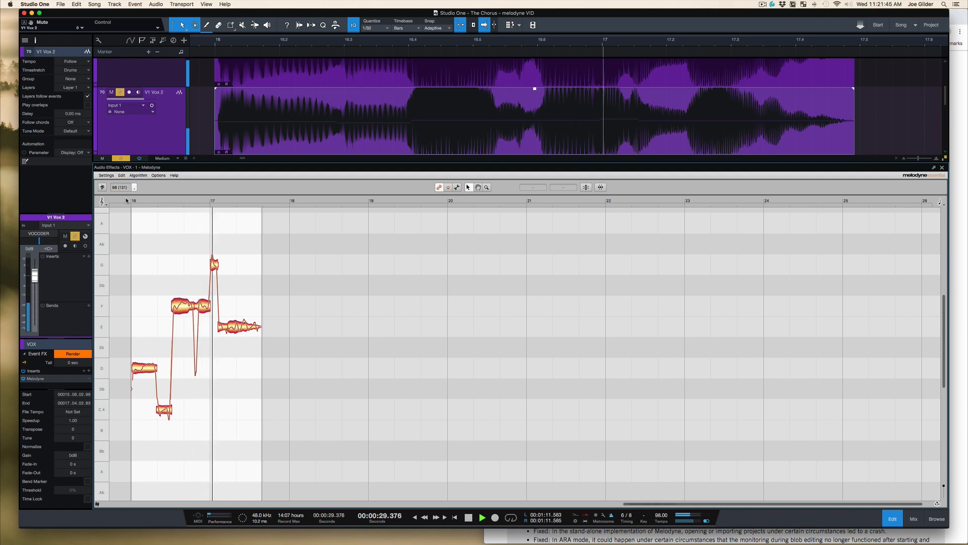
key("space")
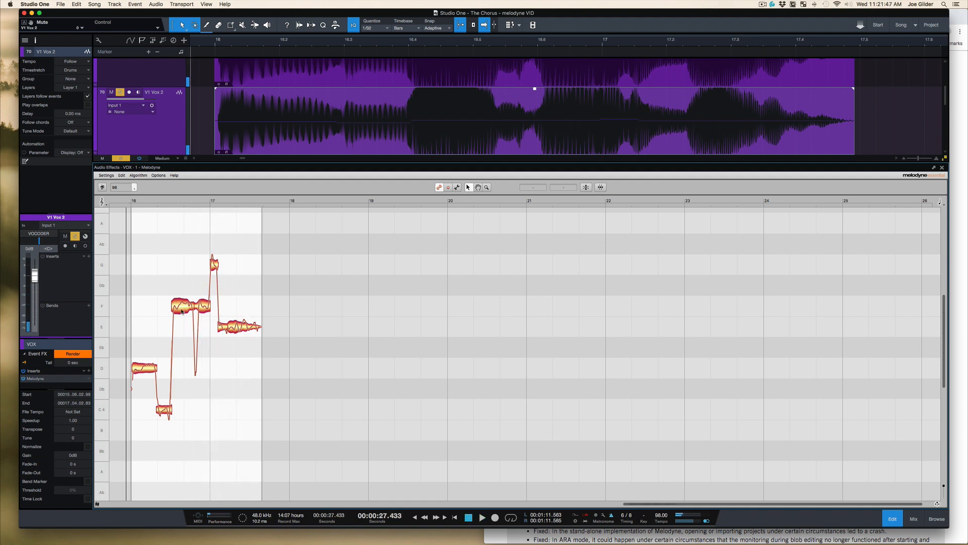
- Step through the notes of the V1 Vox 2 phrase in the Melodyne editor and return to the first one
left_click(149, 367)
key("Right")
key("Right")
key("Right")
key("Right")
key("Right")
key("Left")
key("Left")
key("Left")
key("Left")
key("Left")
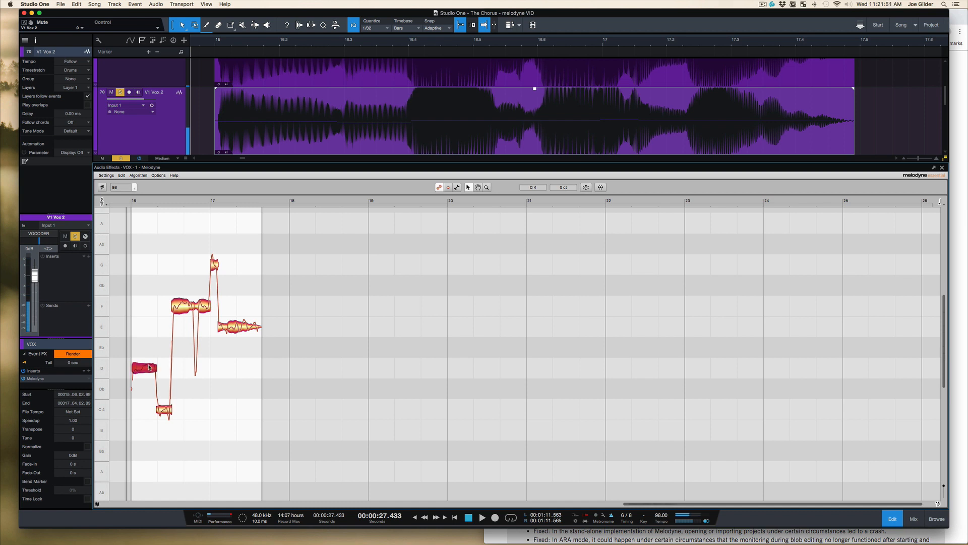
- Try the phrase's first note at E 4 during playback and lower it back to D 4
left_click_drag(149, 367, 144, 363)
key("Up")
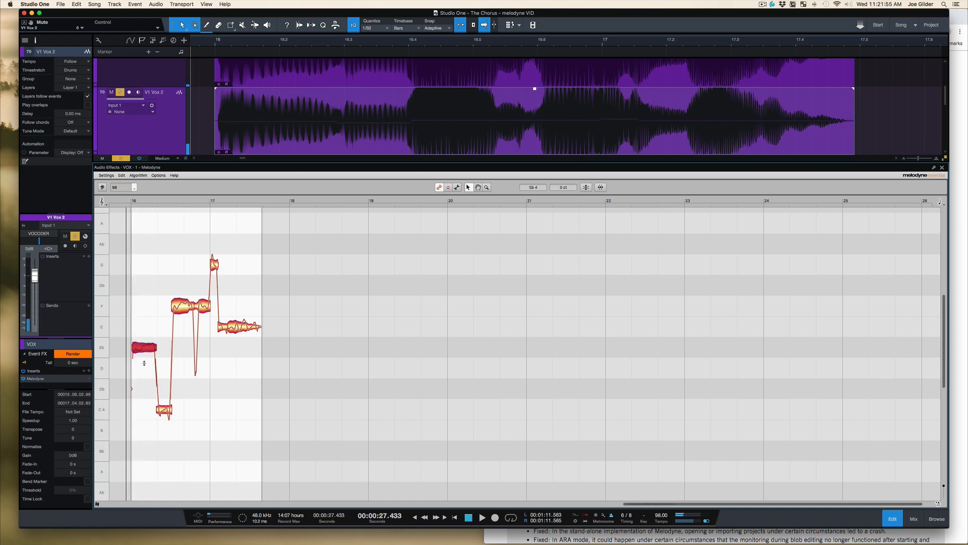
key("Up")
key("Up")
key("Up")
key("Down")
key("Down")
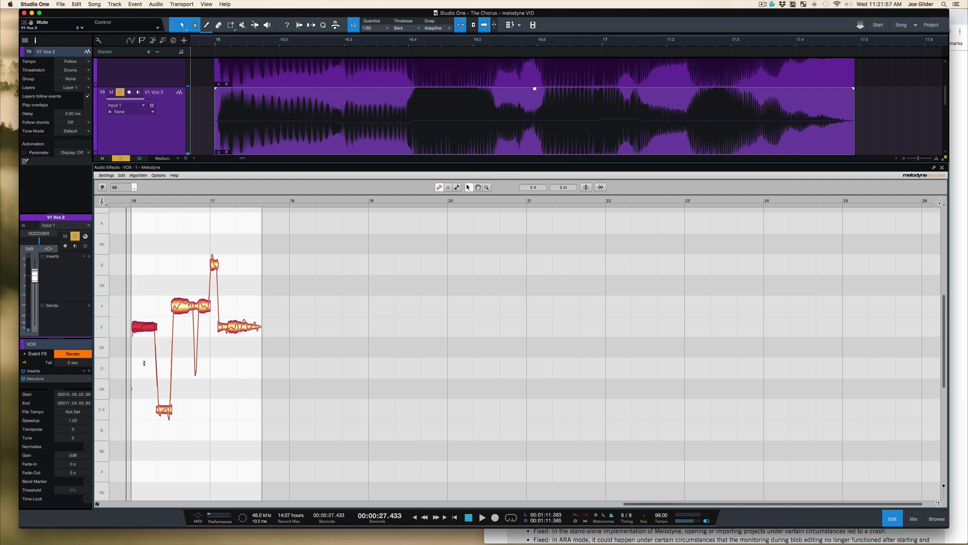
key("space")
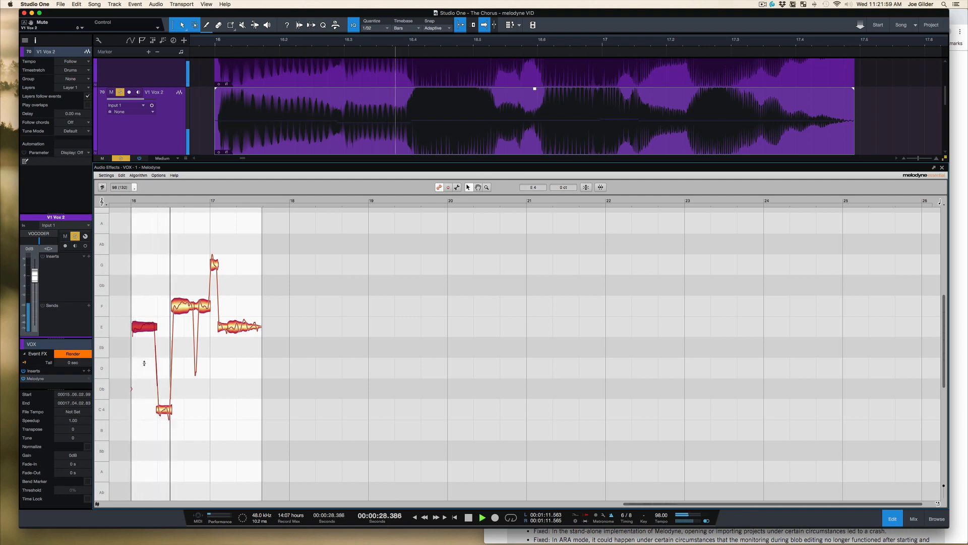
key("space")
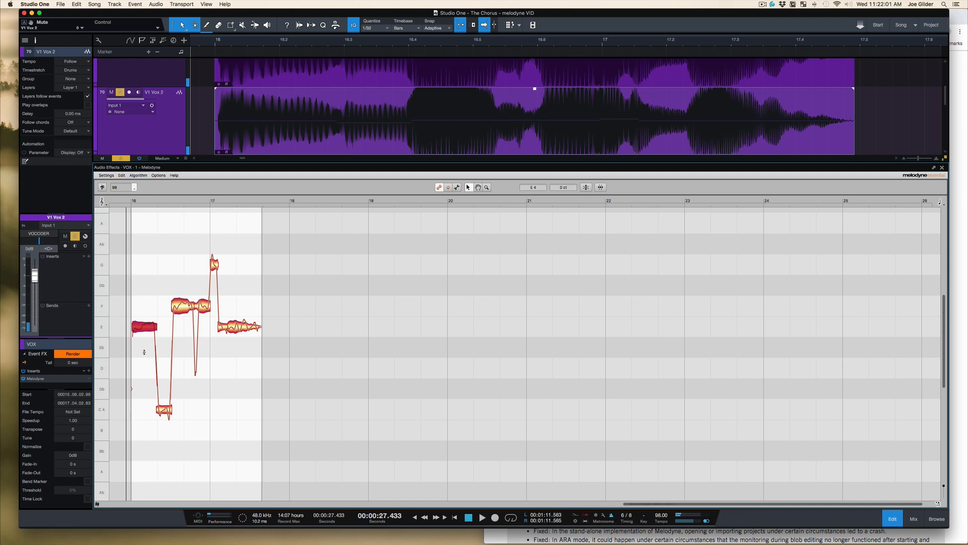
key("Down")
key("Down")
- Raise all notes of the V1 Vox 2 phrase by two semitones and play the harmony
key("super+a")
key("Up")
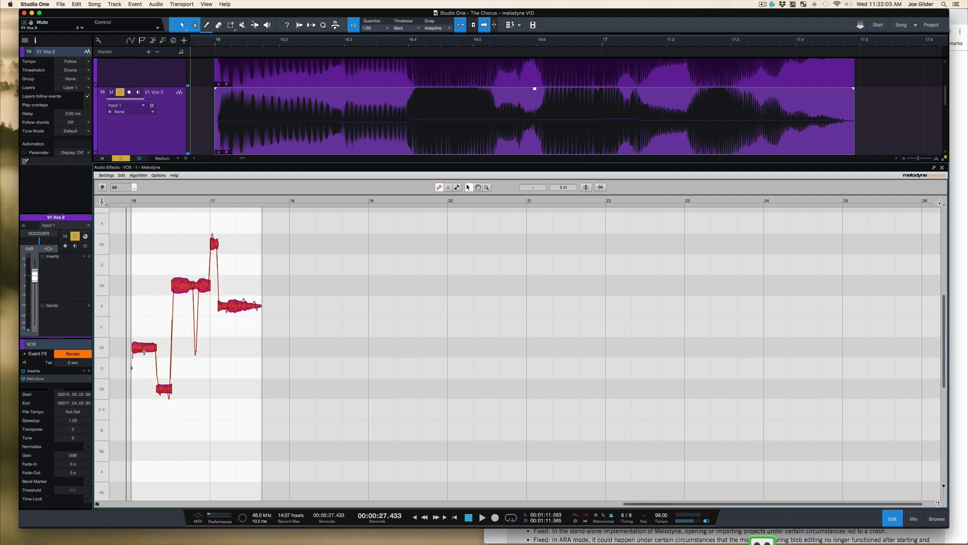
key("Up")
key("space")
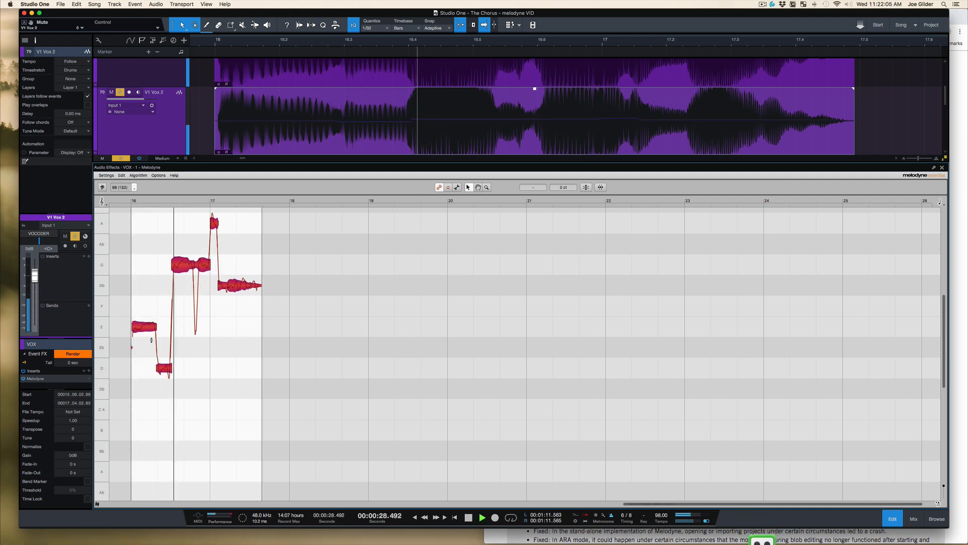
key("space")
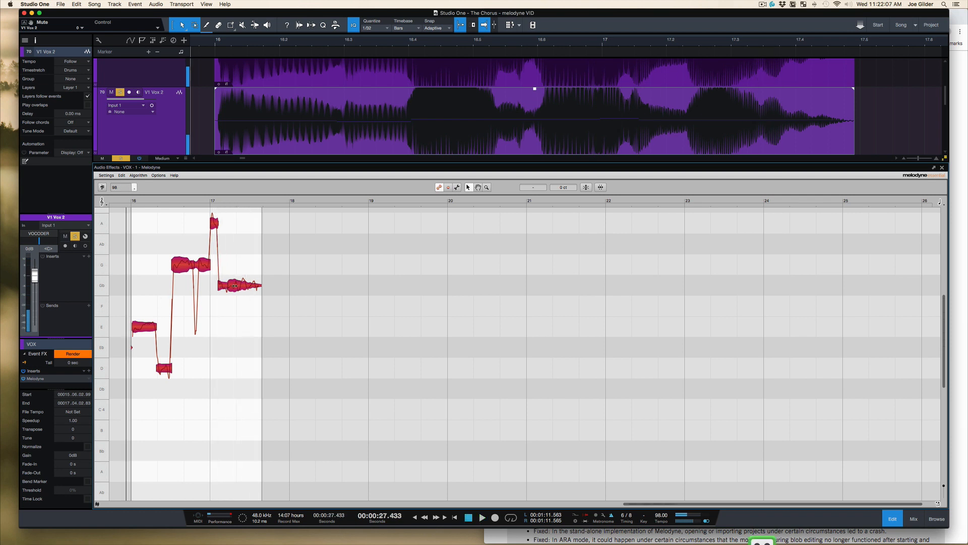
- Try the phrase's last note at G 4 during playback, and return it to Gb 4 for comparison
left_click(285, 268)
left_click_drag(307, 267, 239, 270)
left_click(294, 284)
key("space")
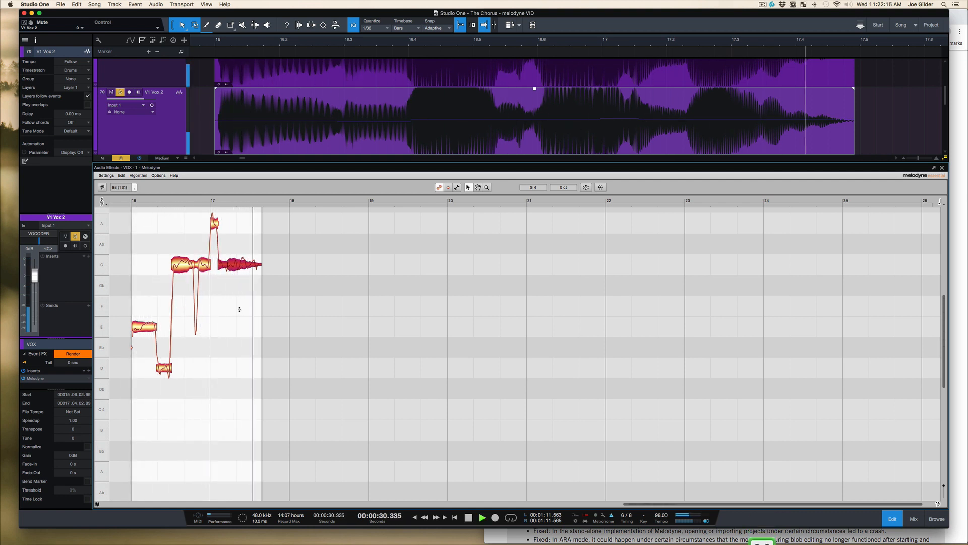
key("space")
left_click_drag(247, 264, 252, 286)
key("space")
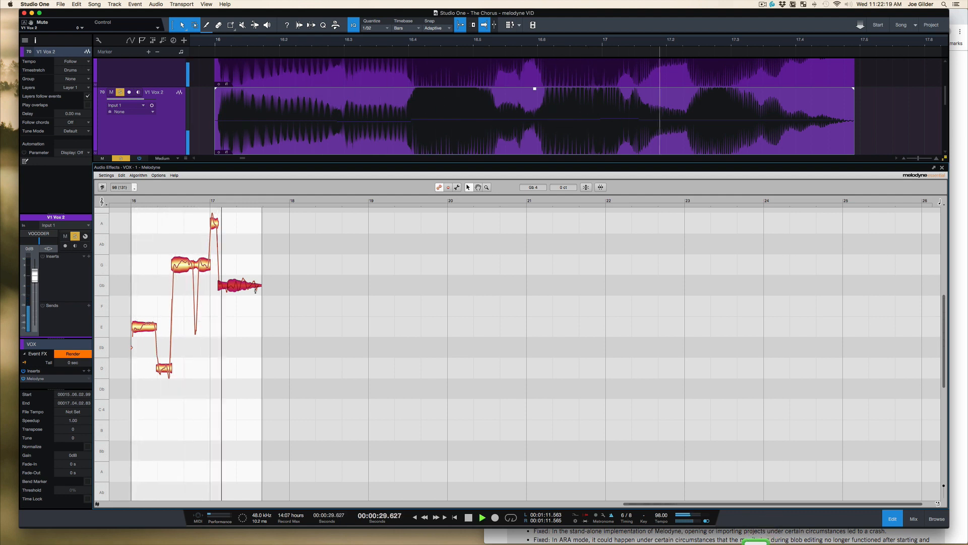
key("space")
- Solo V1 Vox 1 together with V1 Vox 2 and play both parts
scroll(268, 106, "up", 3)
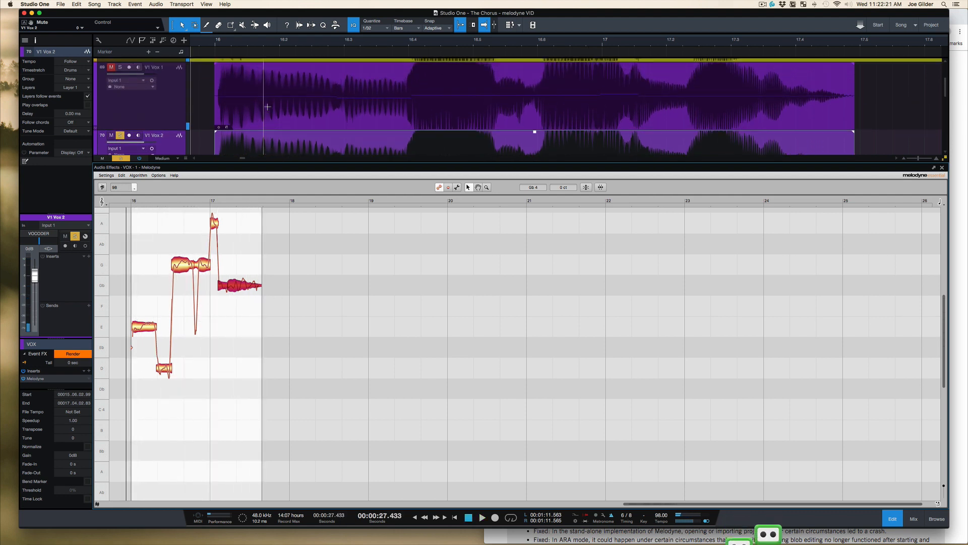
scroll(267, 106, "up", 2)
left_click(119, 95)
key("space")
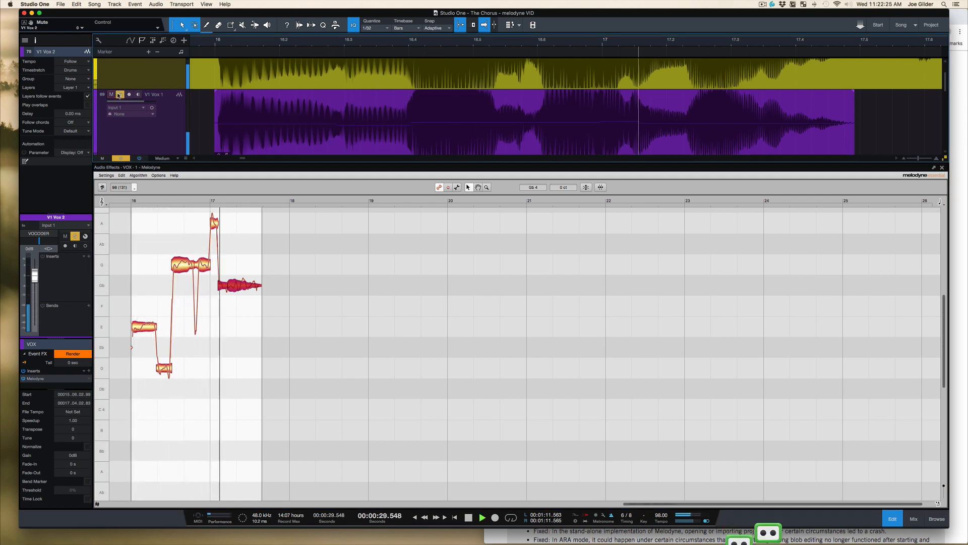
key("space")
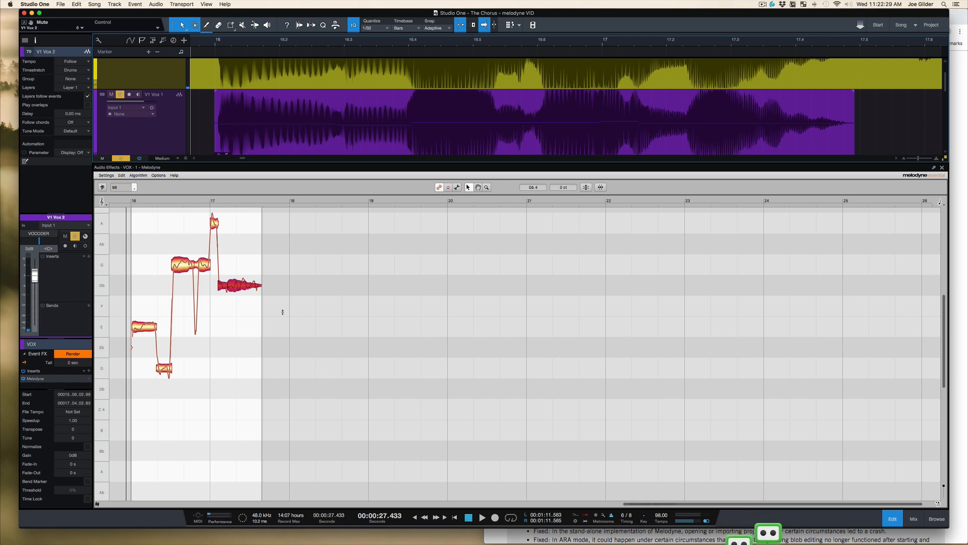
- Render the Melodyne edits on the V1 Vox 2 and V1 Vox 1 phrases, and solo the VOX track
key("F3")
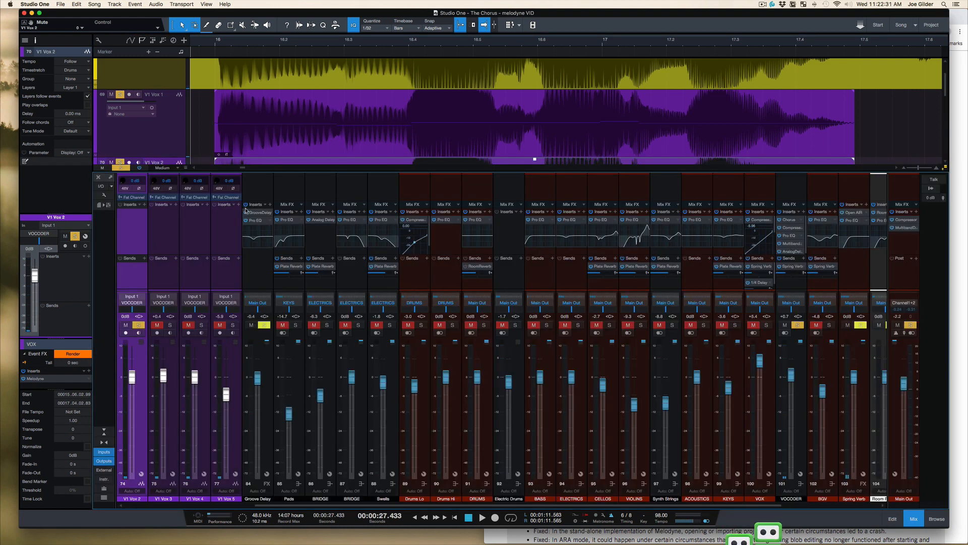
key("F3")
key("F2")
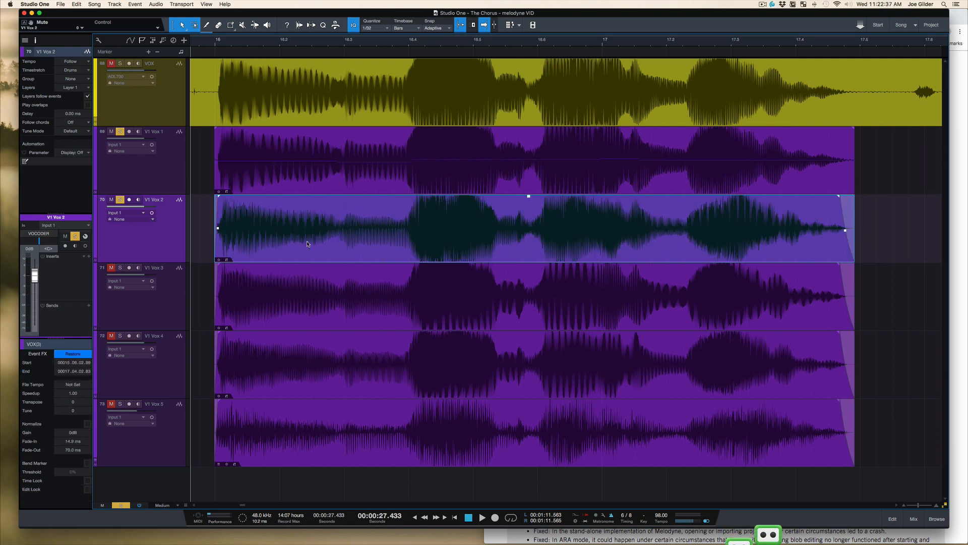
key("Up")
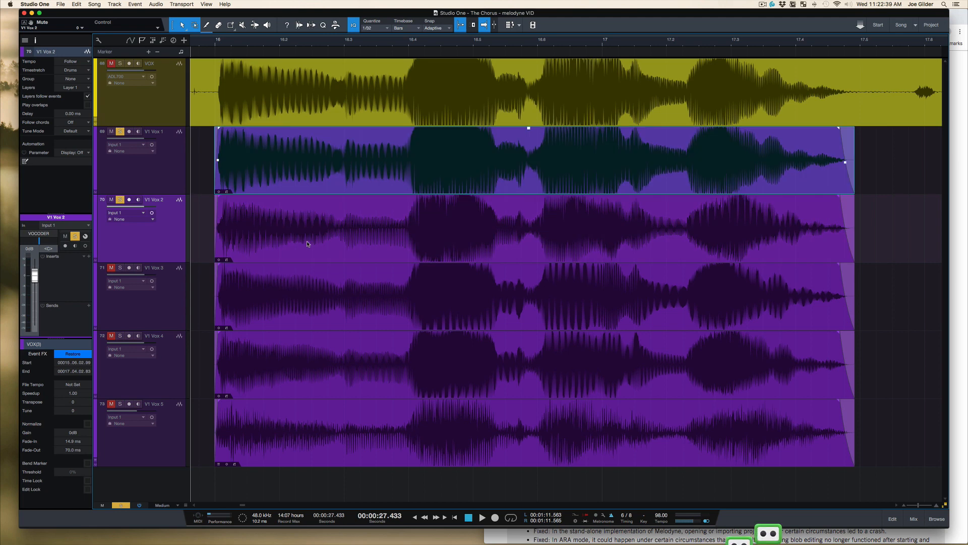
left_click(158, 107)
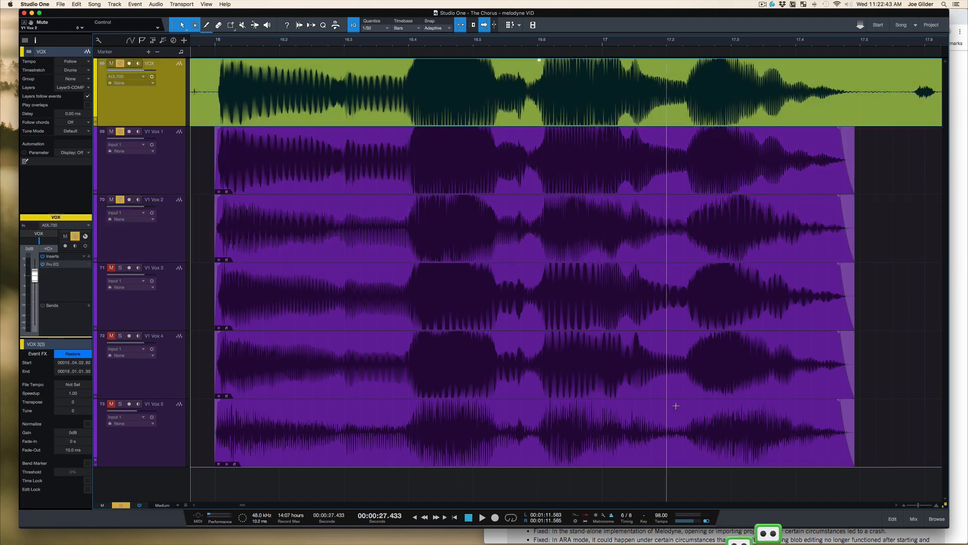
key("super+Tab")
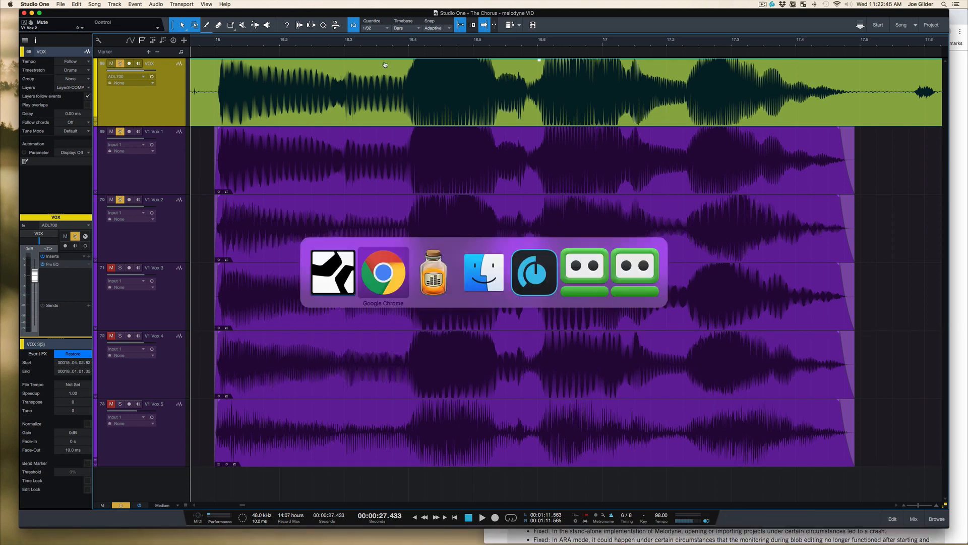
left_click(590, 277)
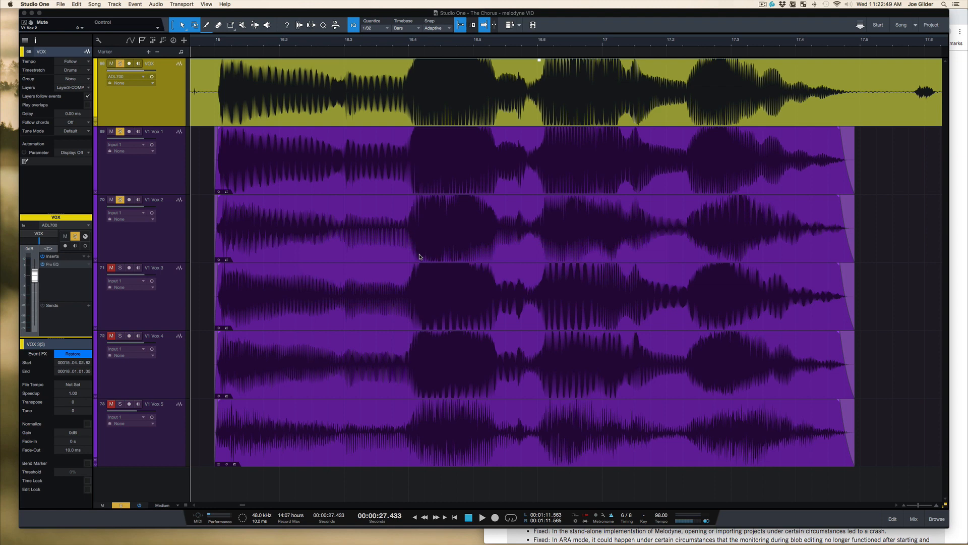
left_click(335, 109)
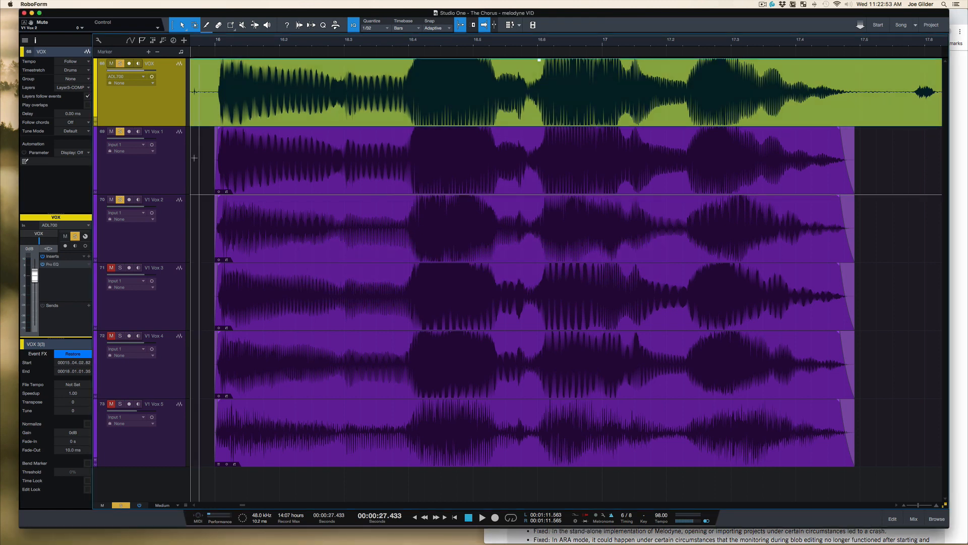
- Select only the V1 Vox 5 phrase and take V1 Vox 1 and V1 Vox 2 out of solo
left_click_drag(198, 126, 377, 466)
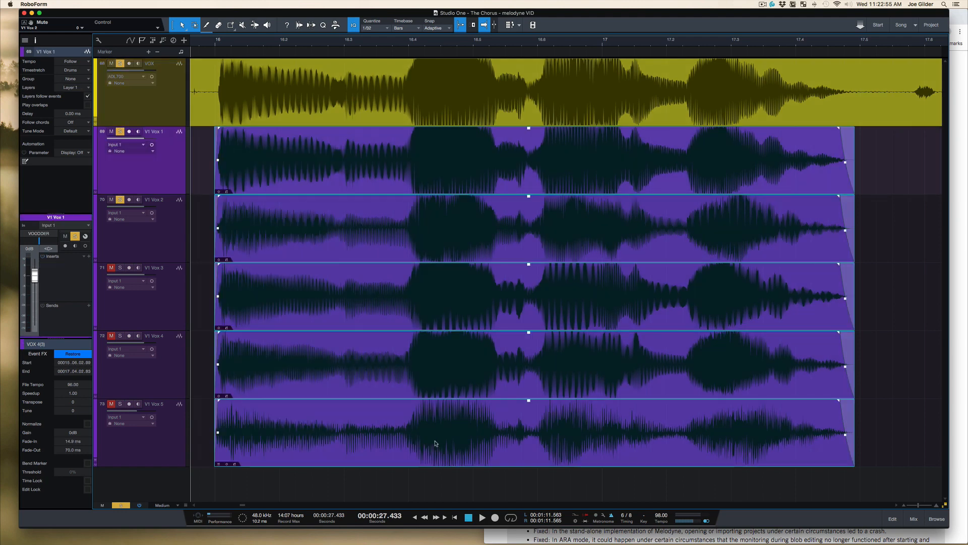
left_click(436, 443)
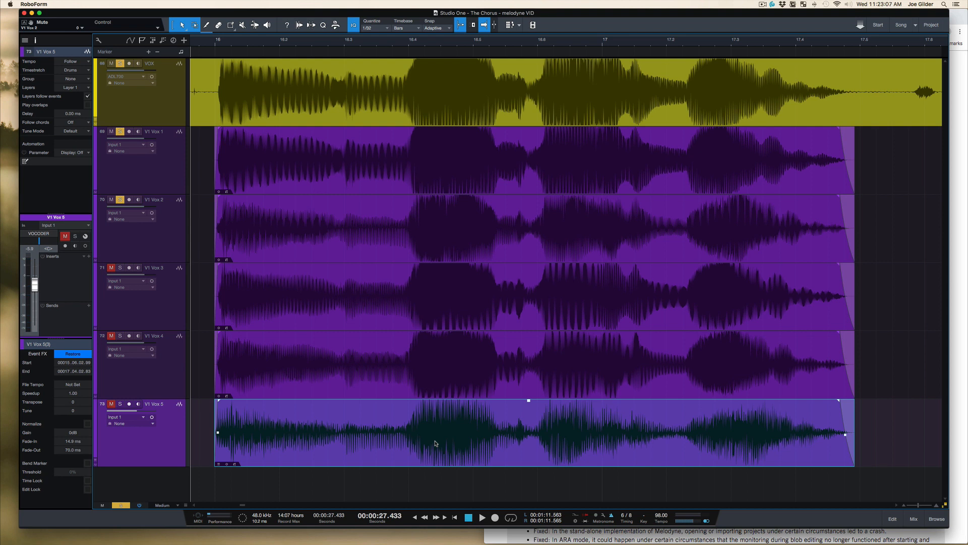
left_click(121, 201)
left_click(121, 132)
- Play the bar 16 phrase in a loop on VOX and add V1 Vox 1 to the solo
left_click_drag(588, 48, 924, 37)
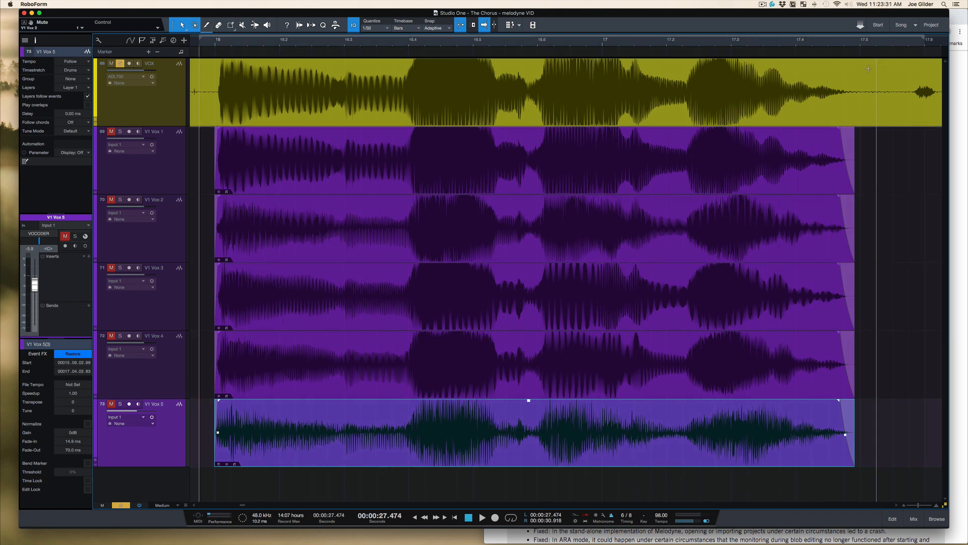
key("slash")
key("space")
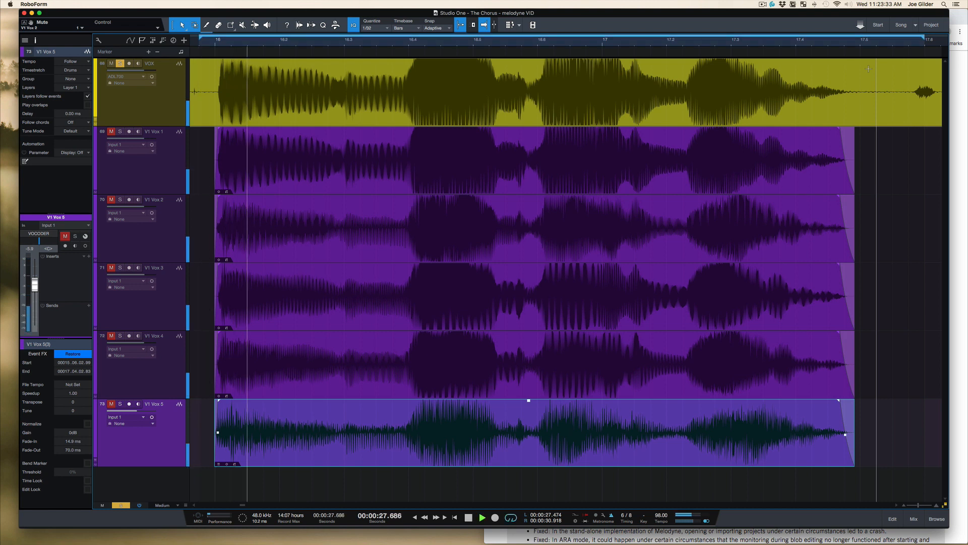
left_click(120, 132)
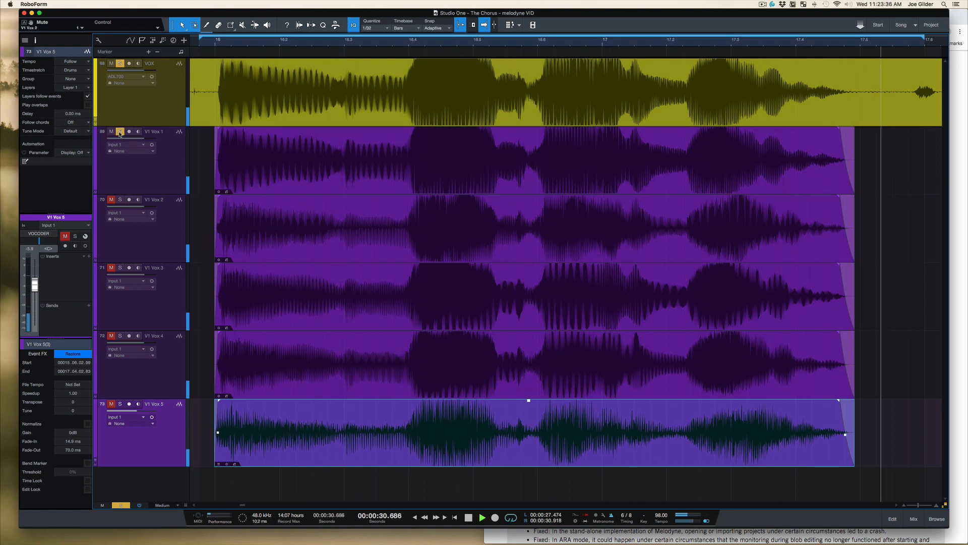
- Add V1 Vox 2, 3, 4 and 5 one after another to the solo while the phrase loops, and stop playback
left_click(121, 200)
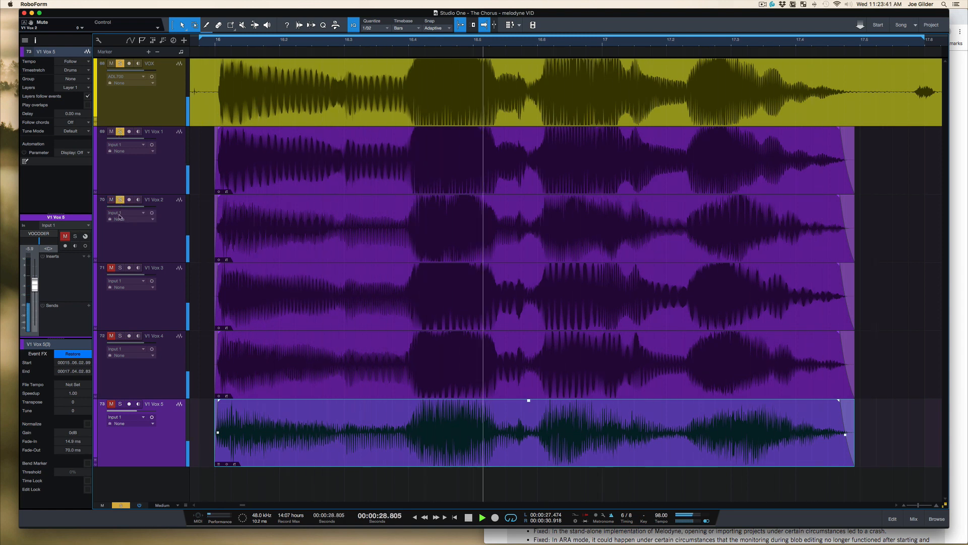
left_click(120, 268)
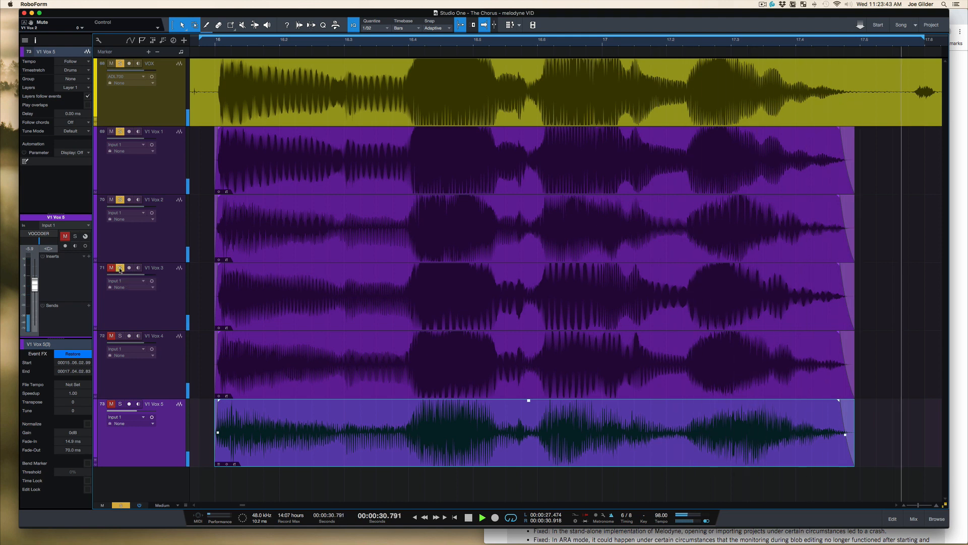
left_click(121, 336)
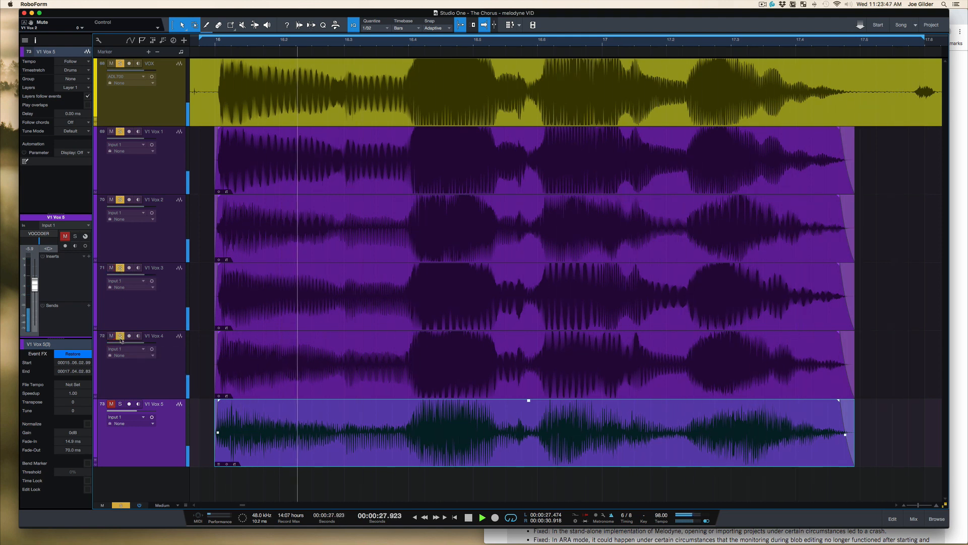
left_click(120, 403)
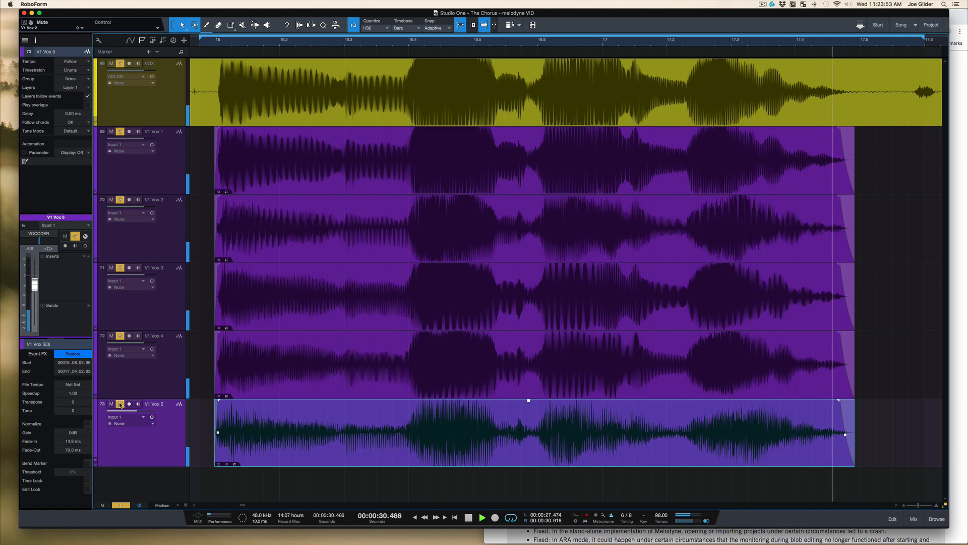
key("space")
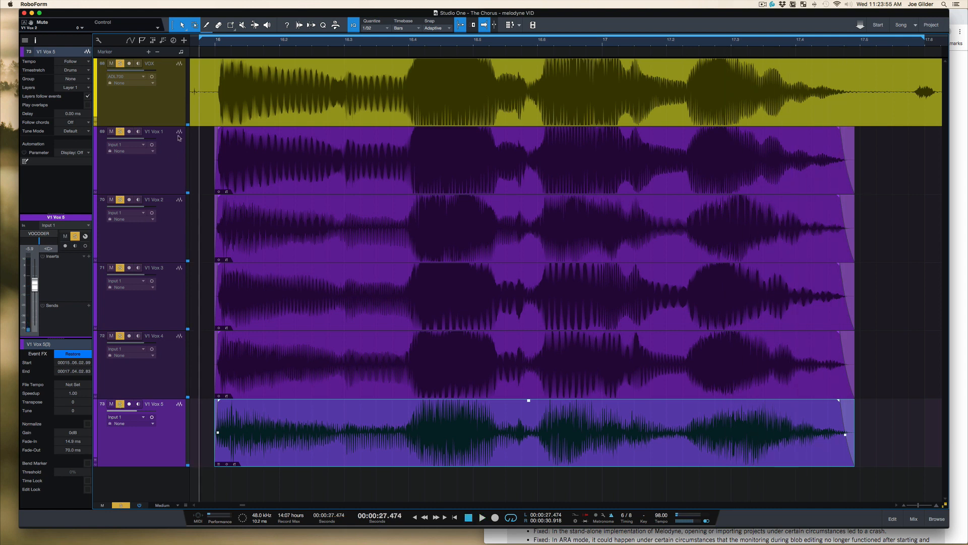
- Clear all solos and audition V1 Vox 5 and V1 Vox 4, each soloed on its own
key("shift+s")
left_click(119, 404)
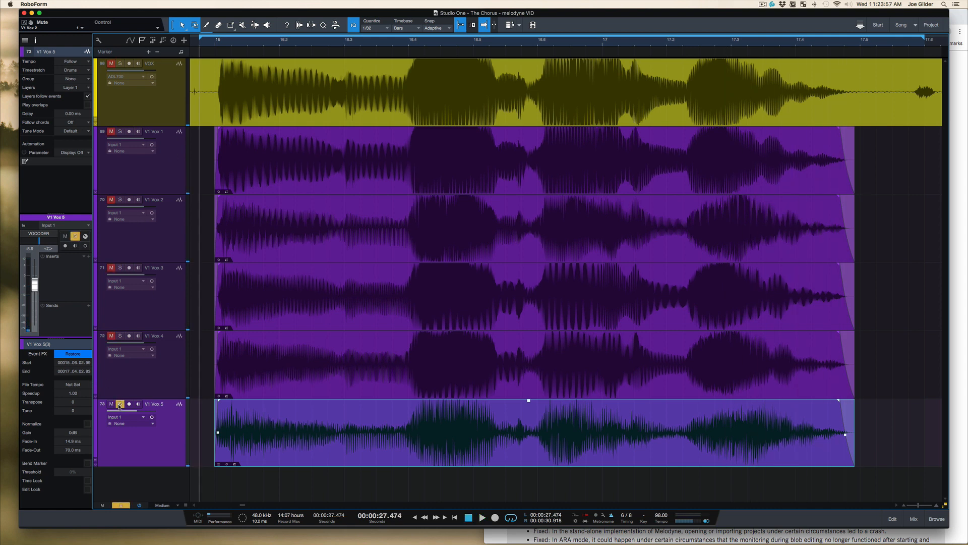
key("space")
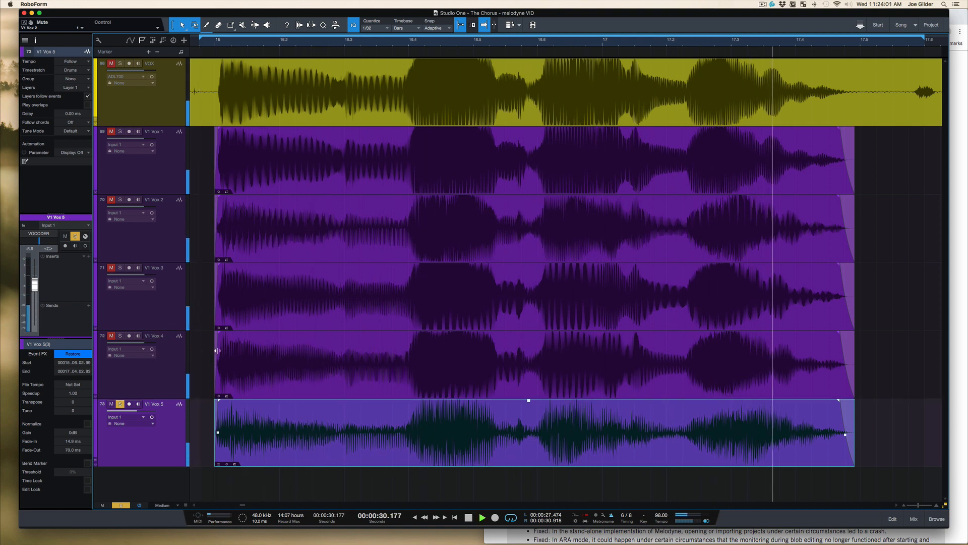
key("space")
left_click(121, 336)
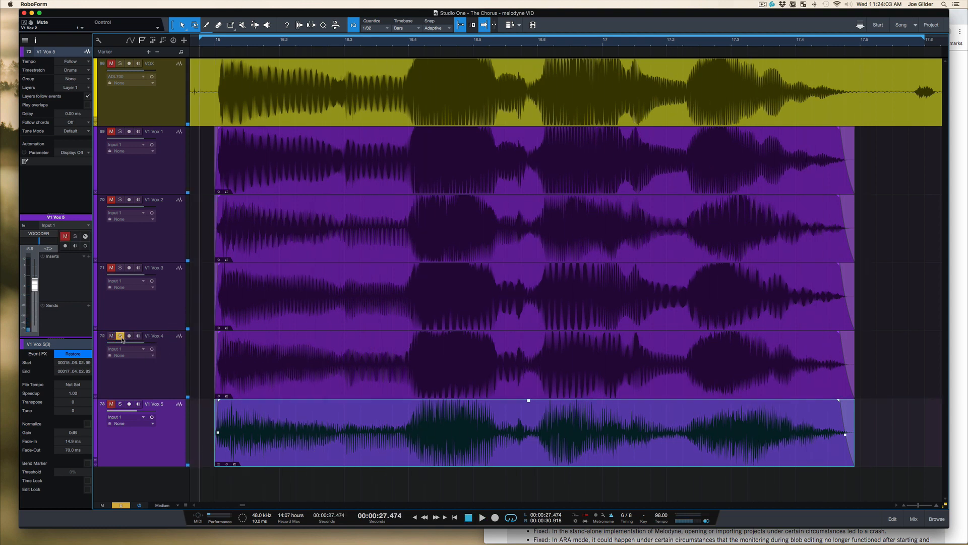
key("space")
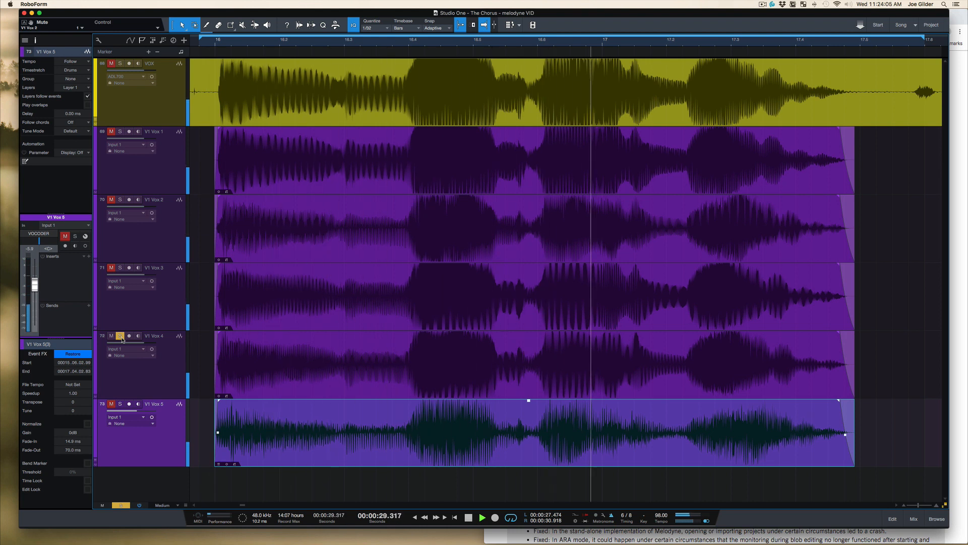
key("space")
- Audition V1 Vox 3, V1 Vox 2 and V1 Vox 1 in turn, each soloed on its own
left_click(120, 267)
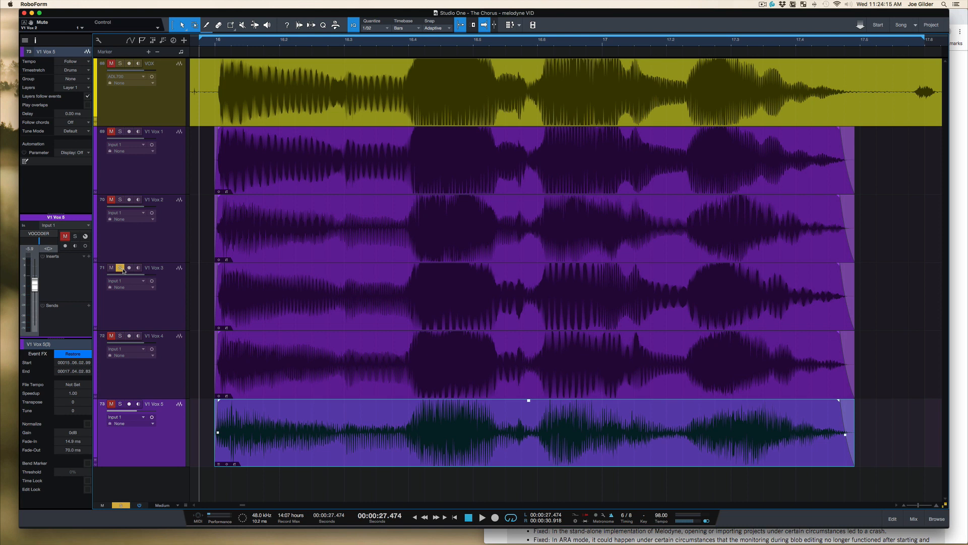
key("space")
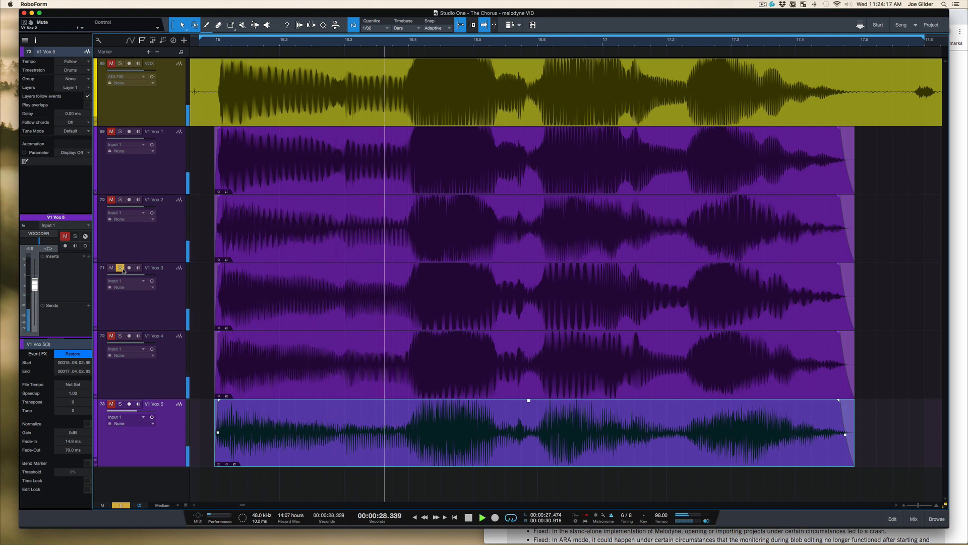
left_click(120, 199)
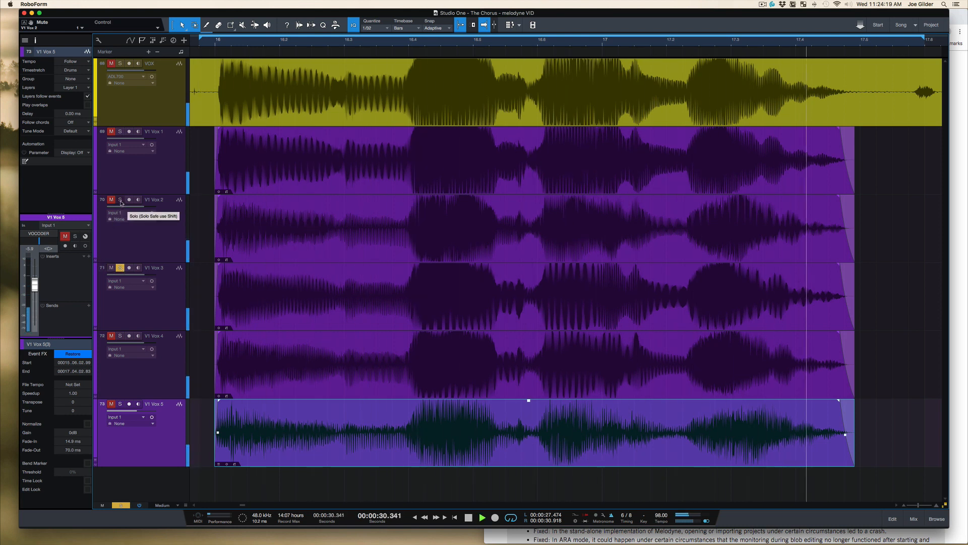
key("space")
key("space")
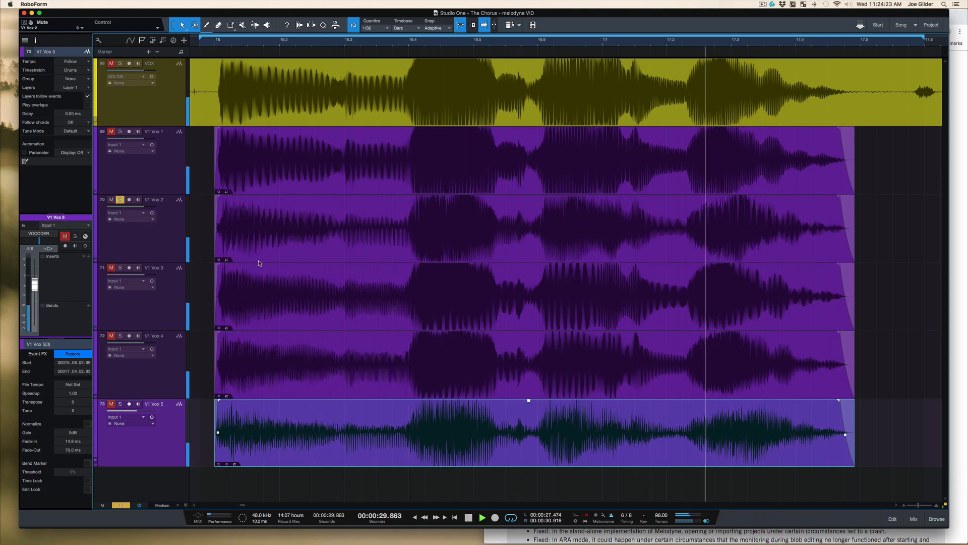
key("space")
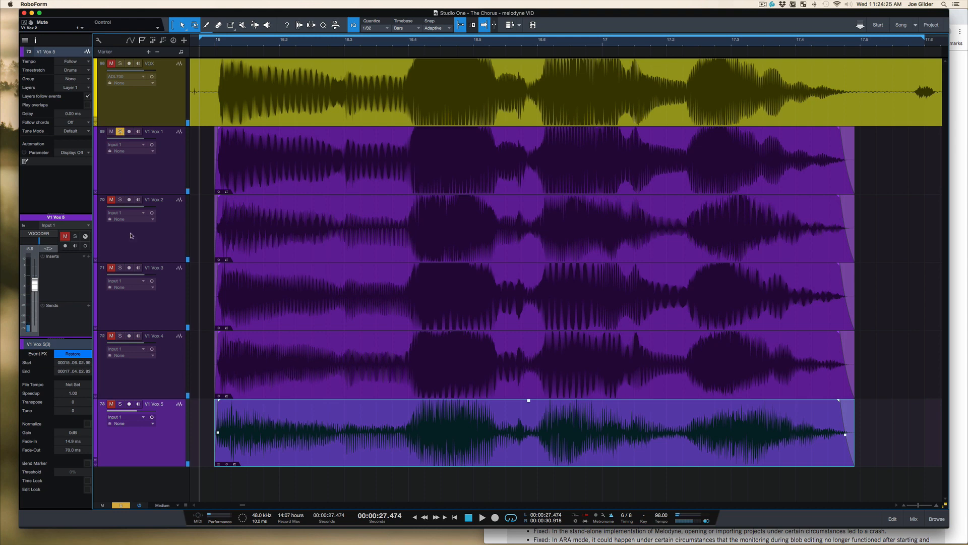
- Select V1 Vox 2 through V1 Vox 5, solo them together with V1 Vox 1 and play the harmony stack
left_click(170, 381)
left_click_drag(154, 245, 169, 462)
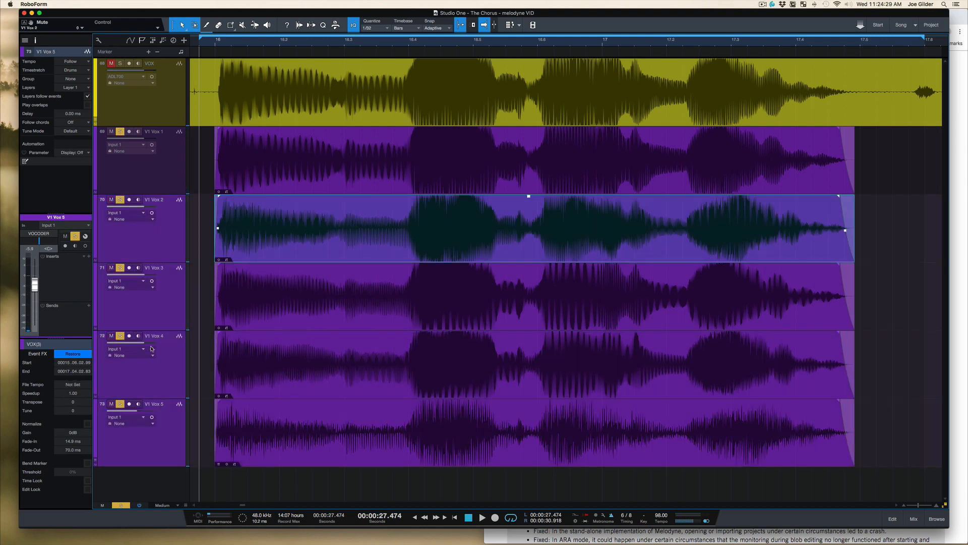
key("space")
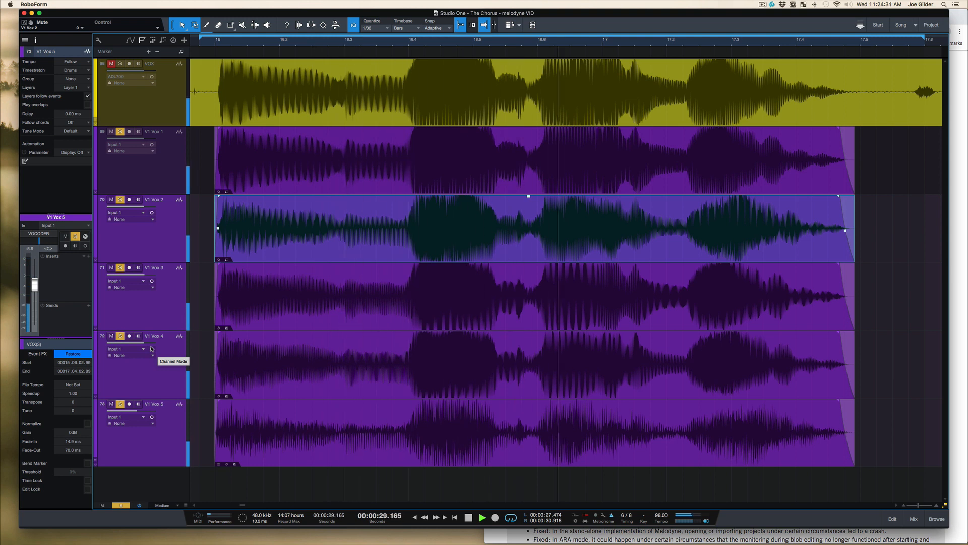
key("space")
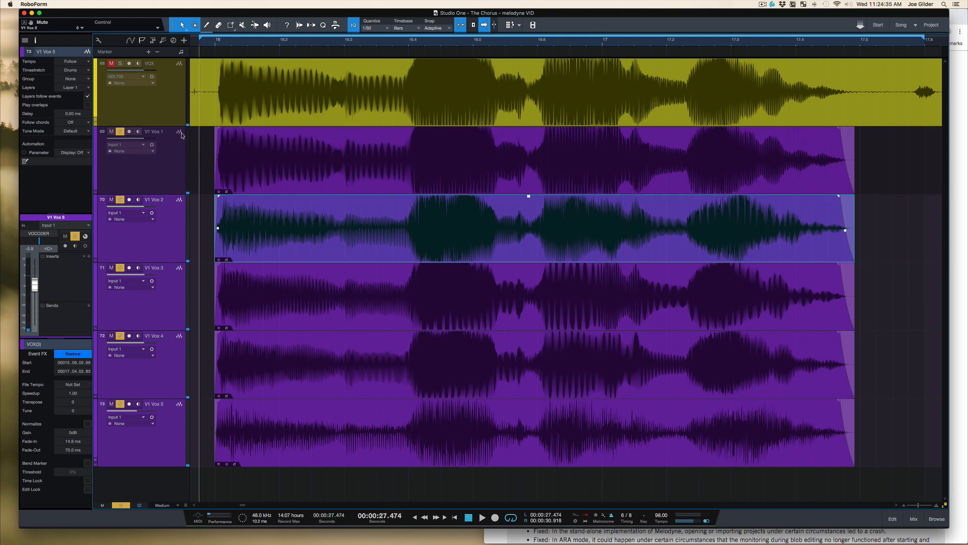
- Add the lead VOX track to the solo and play it together with all five harmony parts
left_click(120, 63)
key("space")
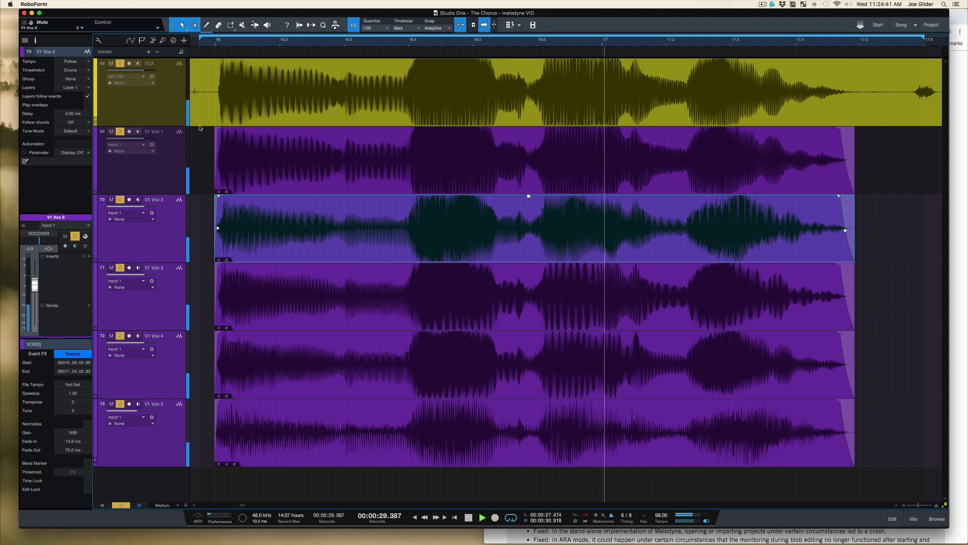
key("space")
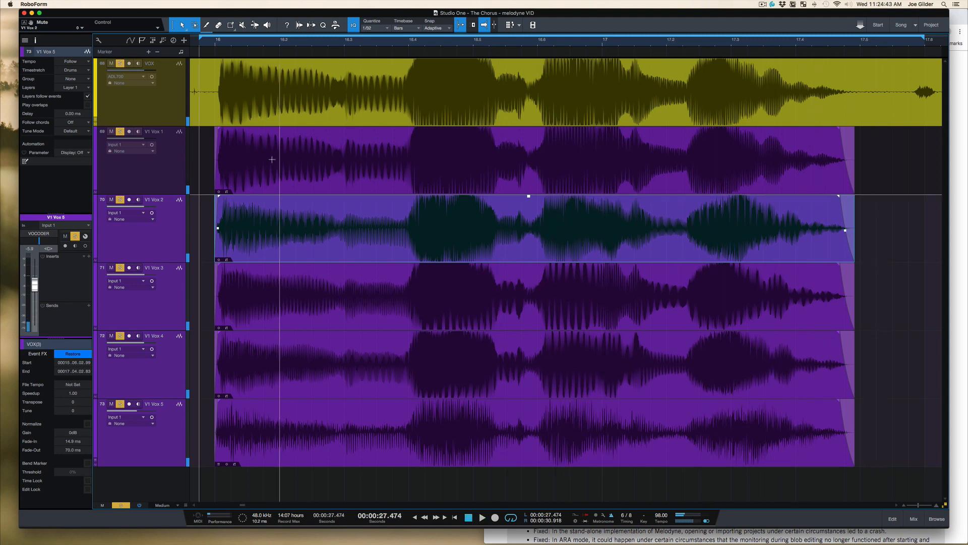
- Turn off loop playback and clear the solo on all vocal tracks
scroll(272, 160, "down", 10)
scroll(272, 159, "down", 10)
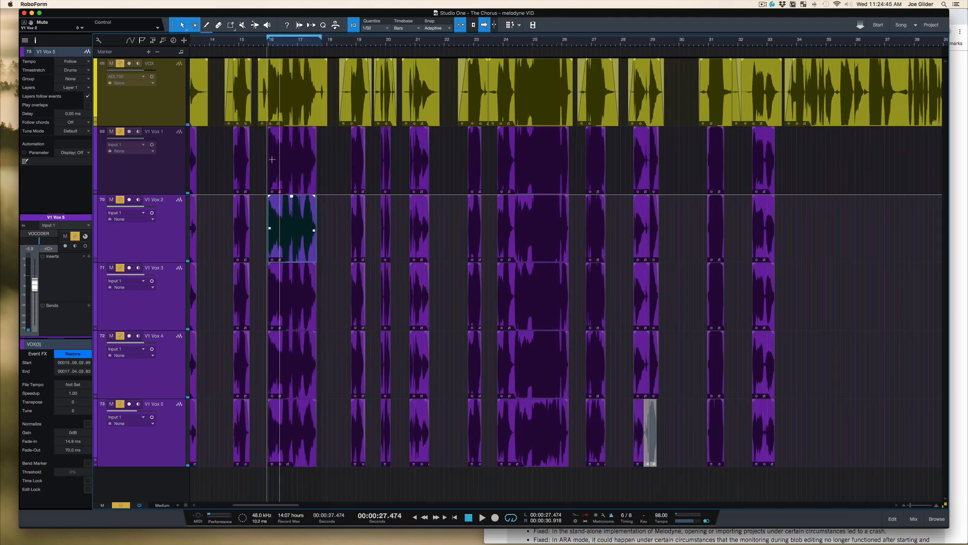
scroll(272, 159, "left", 3)
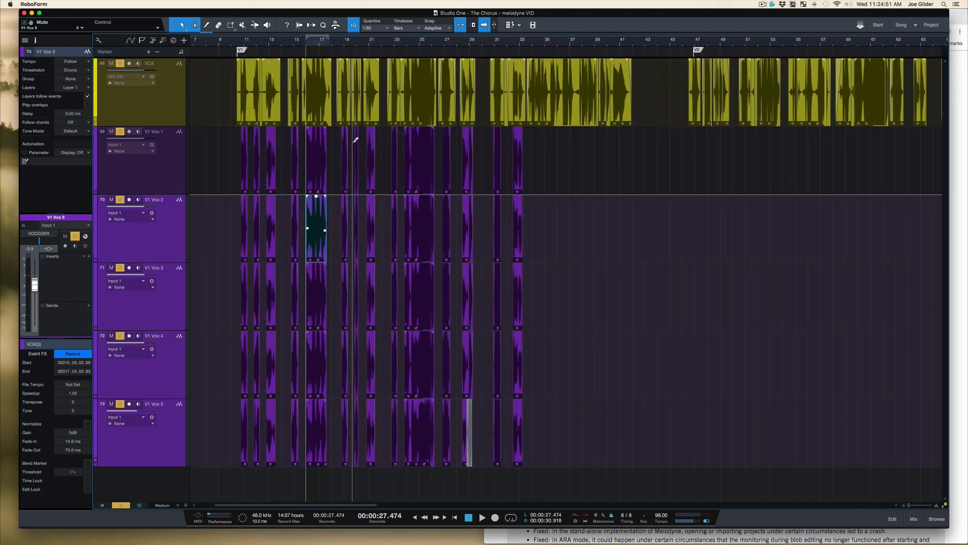
scroll(355, 140, "down", 2)
scroll(355, 140, "up", 4)
scroll(355, 140, "down", 1)
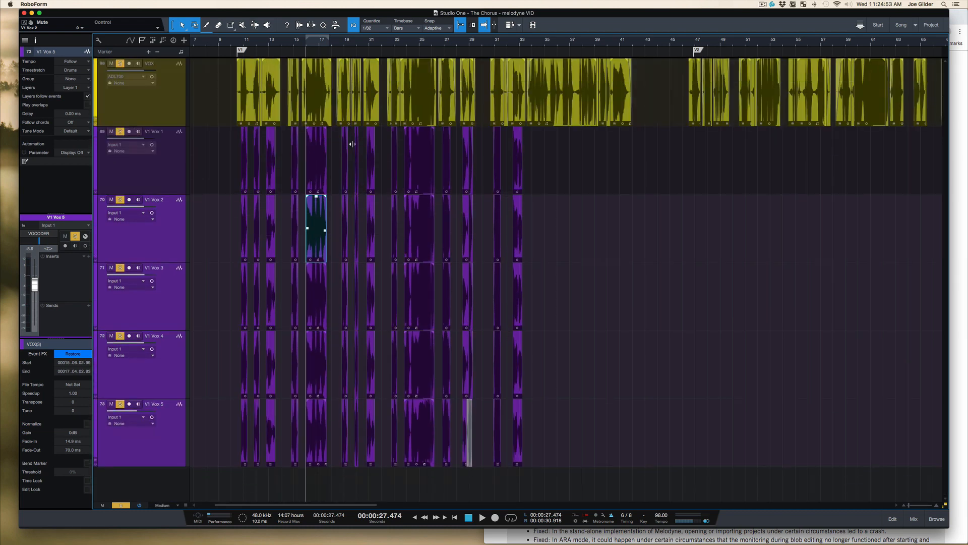
key("shift+s")
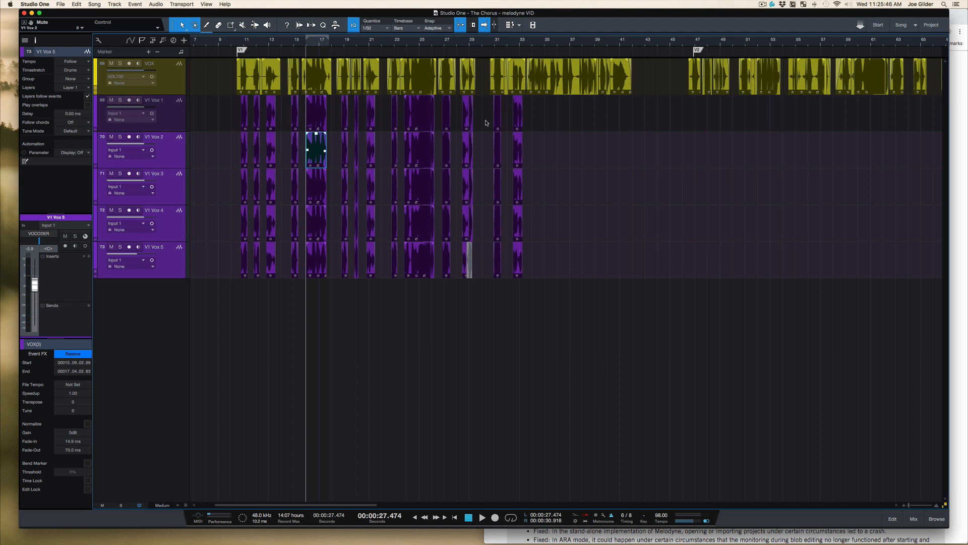
- Place the playhead just before the V1 marker
scroll(562, 202, "left", 5)
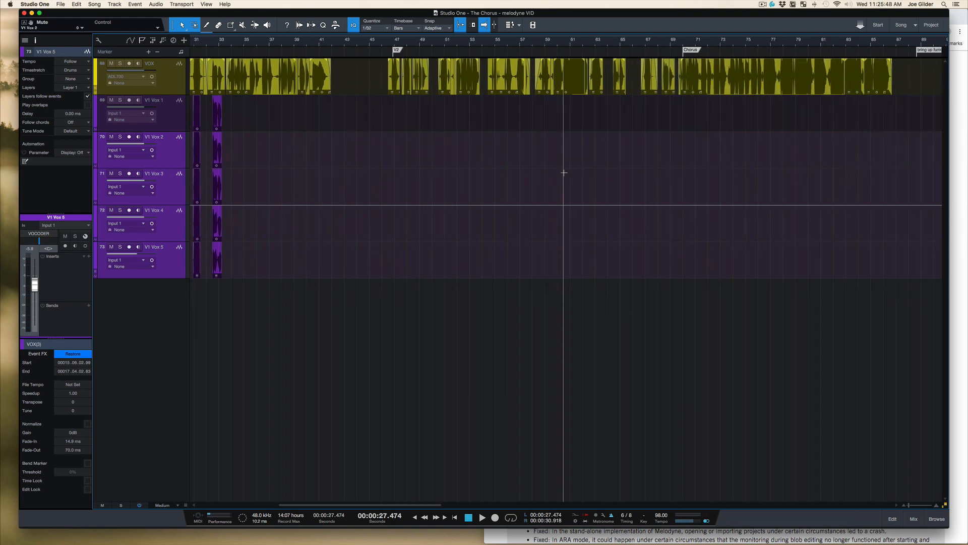
scroll(485, 279, "right", 2)
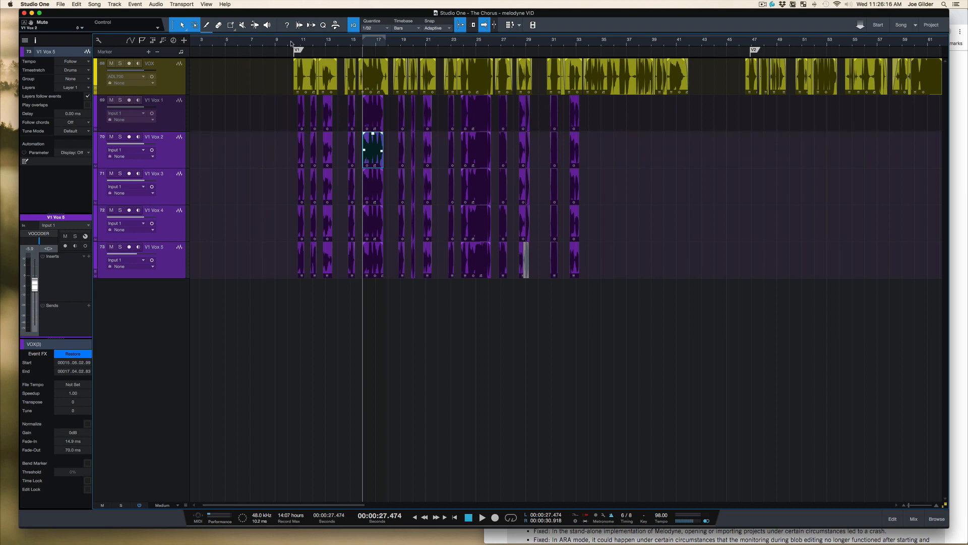
left_click(290, 43)
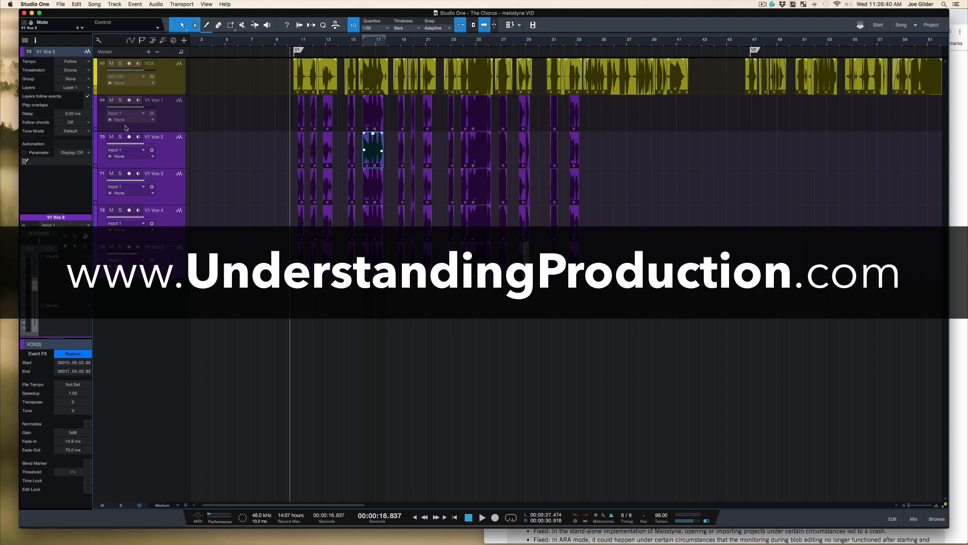
- Open the track list, make all hidden tracks of the song visible and set the track height to Overview
left_click(24, 40)
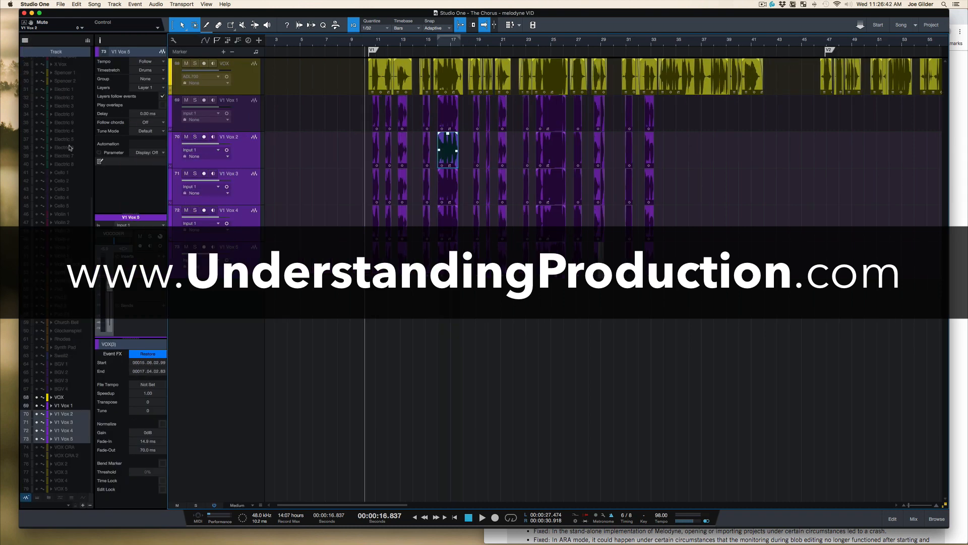
scroll(75, 195, "up", 10)
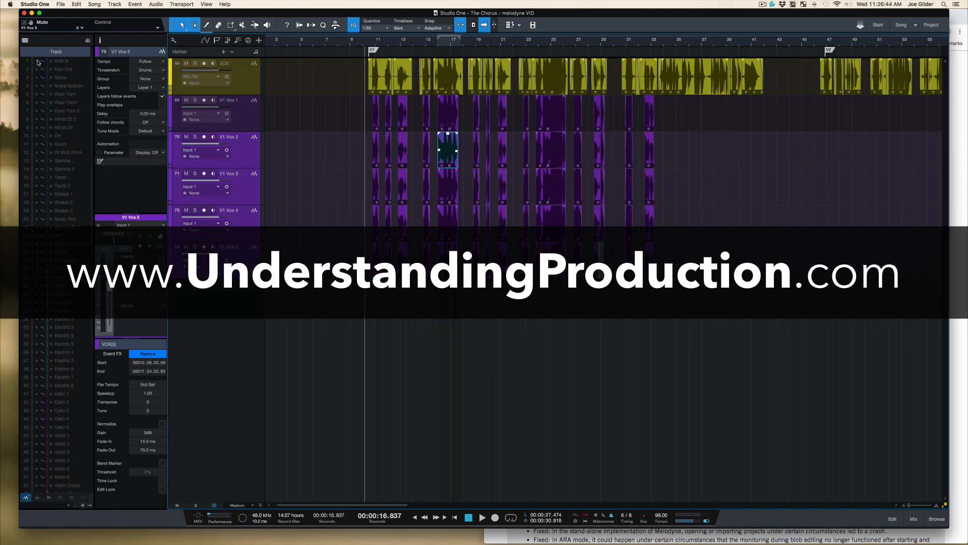
left_click_drag(37, 60, 38, 494)
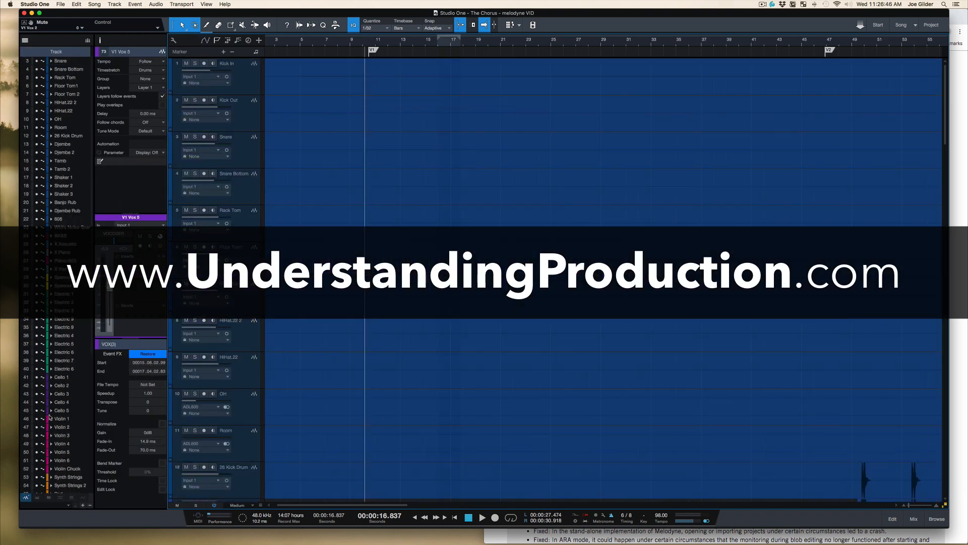
scroll(58, 323, "down", 7)
left_click_drag(37, 331, 30, 495)
left_click(25, 497)
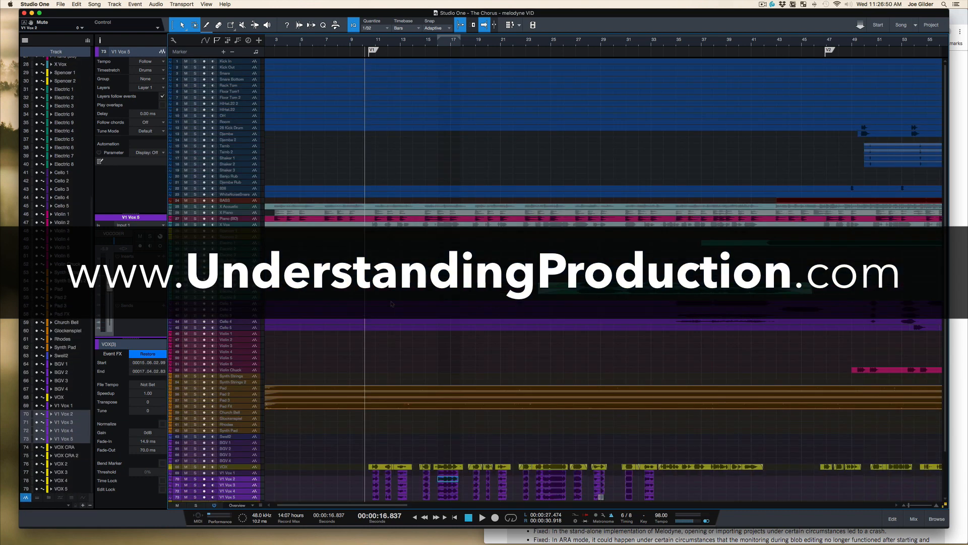
- Deselect all events, return the playhead to the song start and play the full arrangement
key("shift+f")
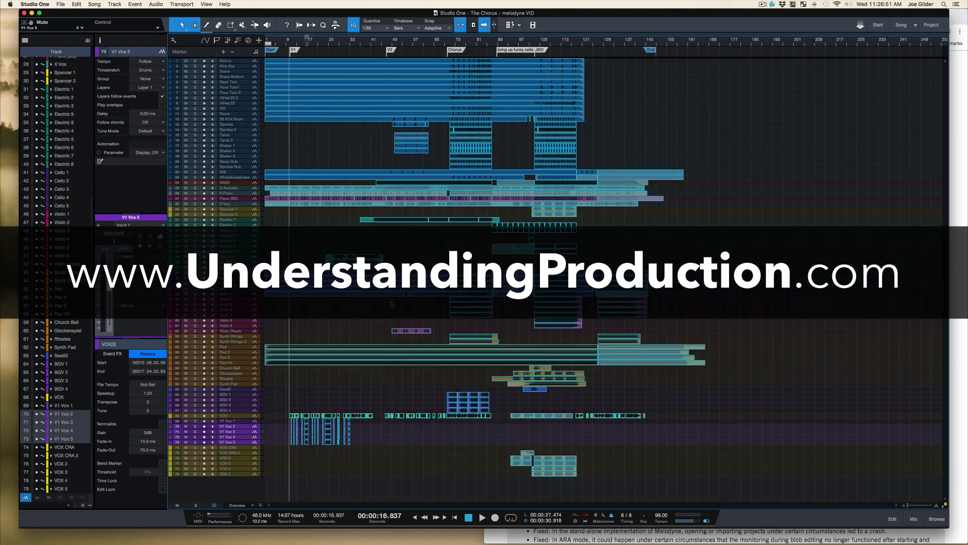
left_click(339, 140)
left_click_drag(289, 46, 285, 63)
key("comma")
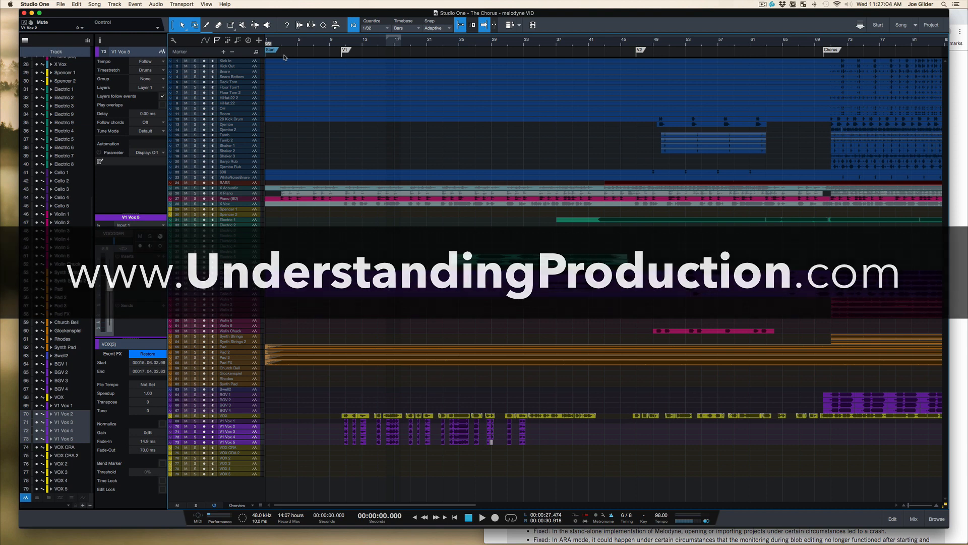
key("space")
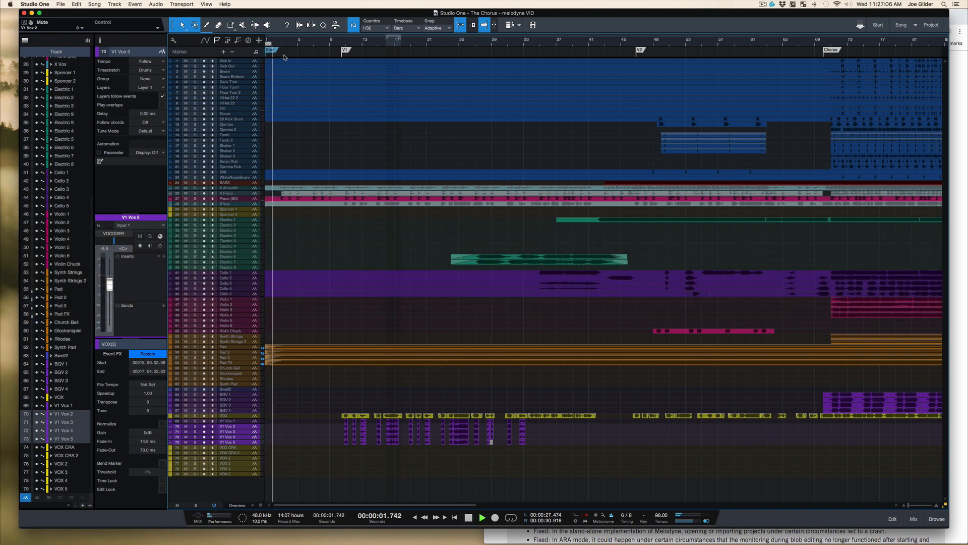